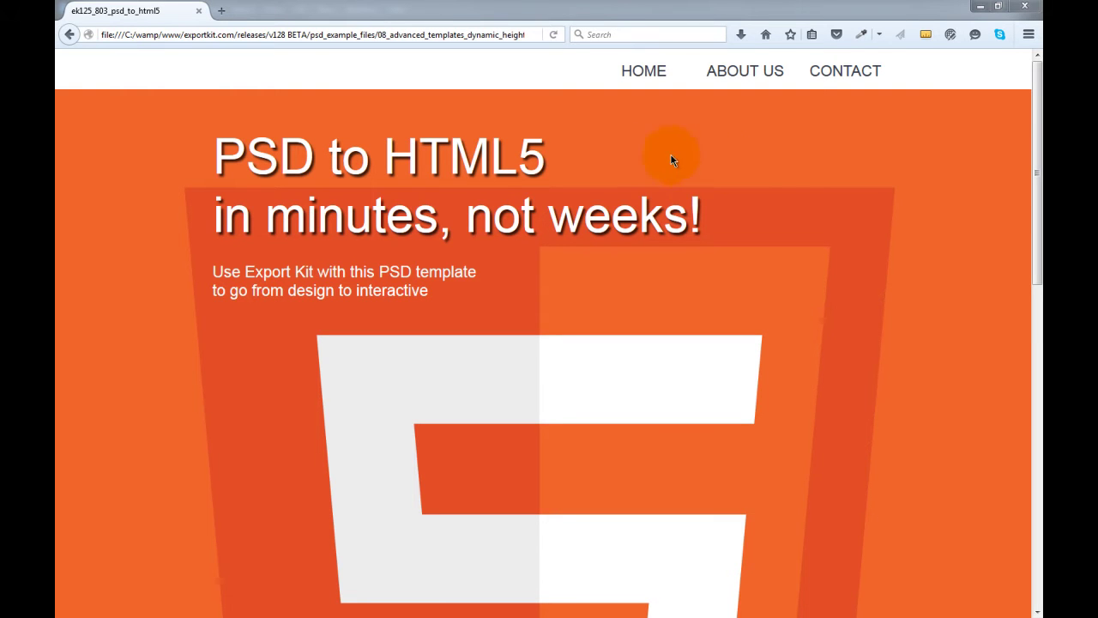
- Test the exported site's responsive layout by resizing the browser and visiting About Us and Contact Us
{"action": "double_click", "coordinate": [730, 10]}
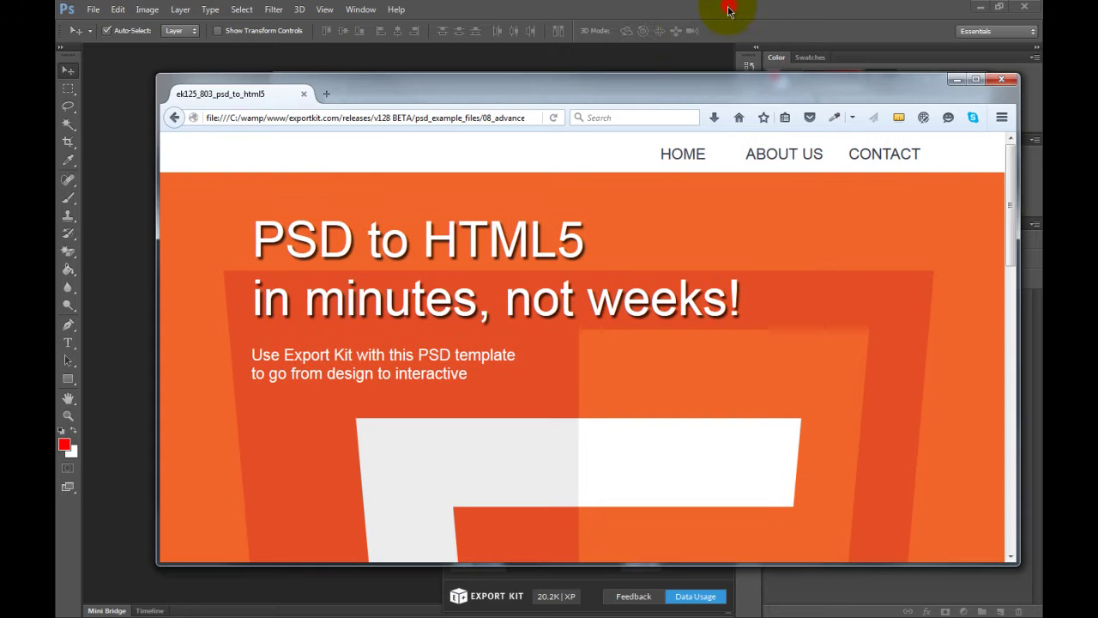
{"action": "left_click_drag", "start_coordinate": [613, 91], "coordinate": [592, 91]}
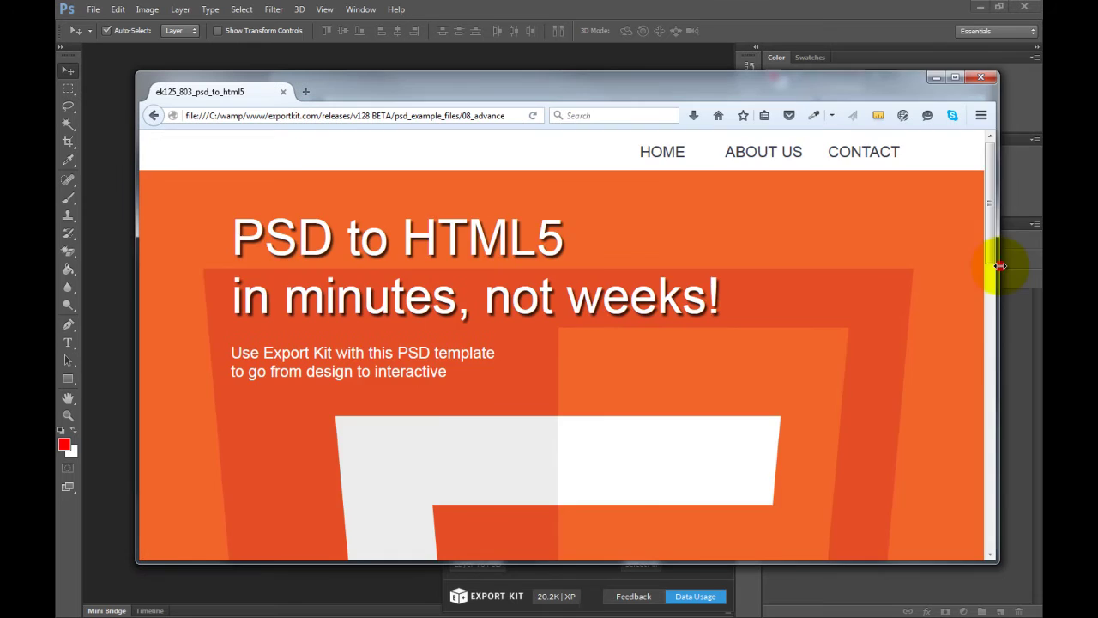
{"action": "left_click_drag", "start_coordinate": [1001, 266], "coordinate": [769, 246]}
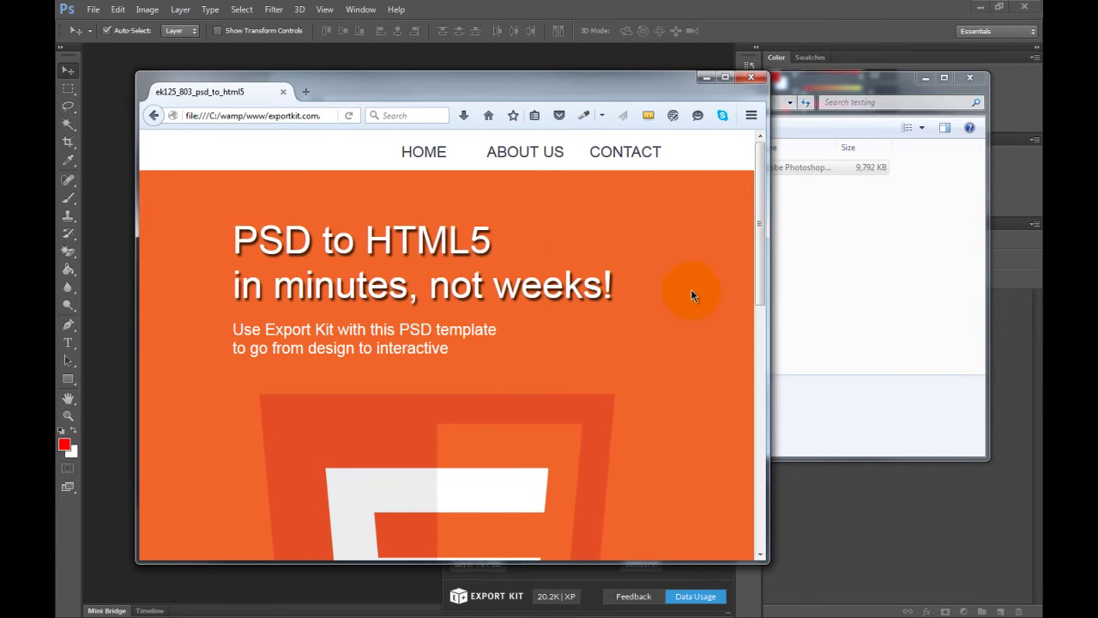
{"action": "scroll", "coordinate": [638, 304], "scroll_direction": "down", "scroll_amount": 5}
{"action": "scroll", "coordinate": [658, 304], "scroll_direction": "up", "scroll_amount": 5}
{"action": "left_click", "coordinate": [544, 152]}
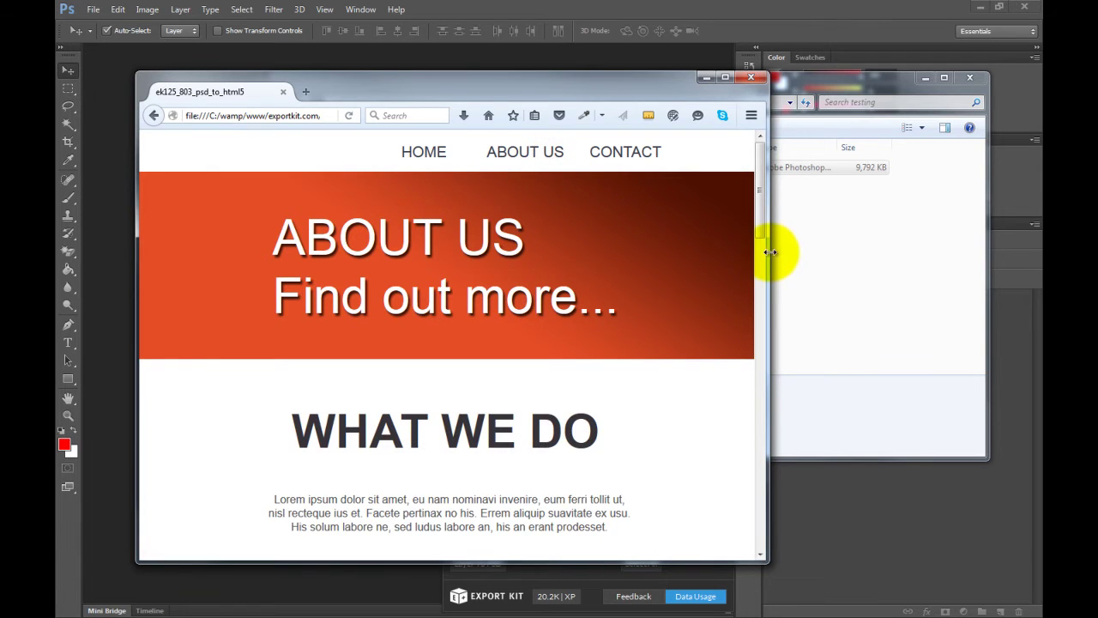
{"action": "left_click_drag", "start_coordinate": [772, 251], "coordinate": [1013, 262]}
{"action": "left_click", "coordinate": [884, 154]}
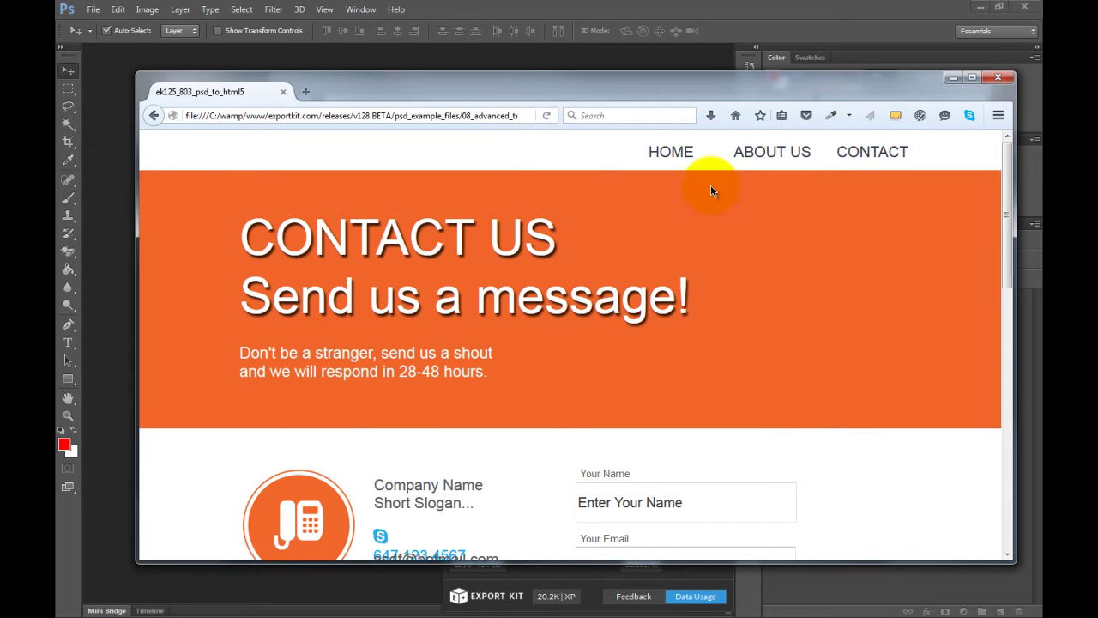
{"action": "mouse_move", "coordinate": [688, 88]}
{"action": "left_mouse_down"}
{"action": "mouse_move", "coordinate": [686, 51]}
{"action": "mouse_move", "coordinate": [696, 77]}
{"action": "left_mouse_up"}
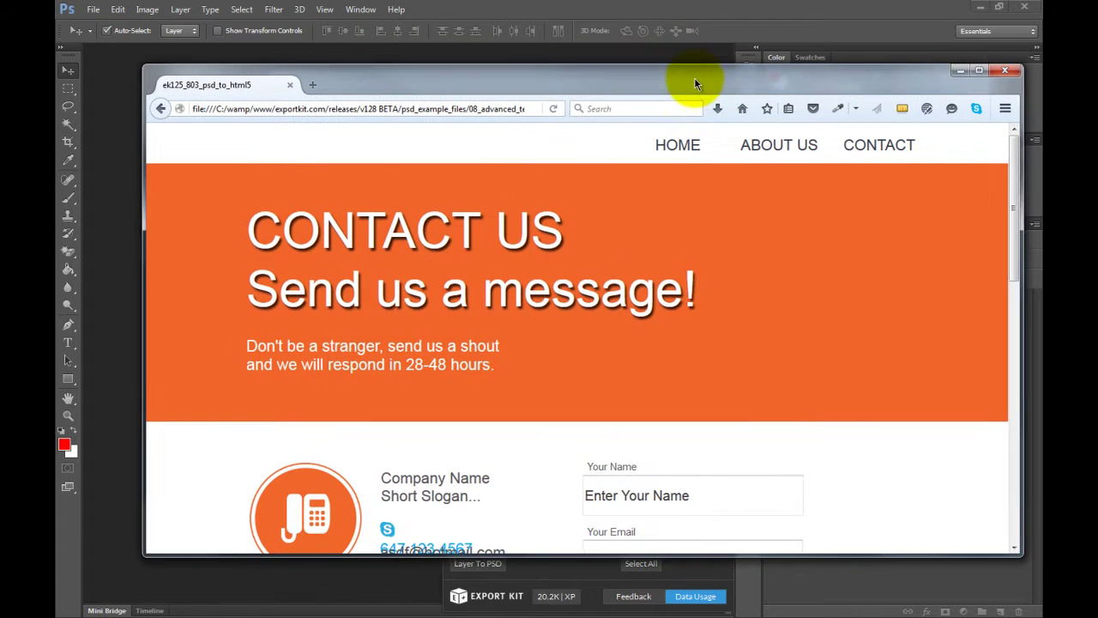
{"action": "left_click", "coordinate": [669, 153]}
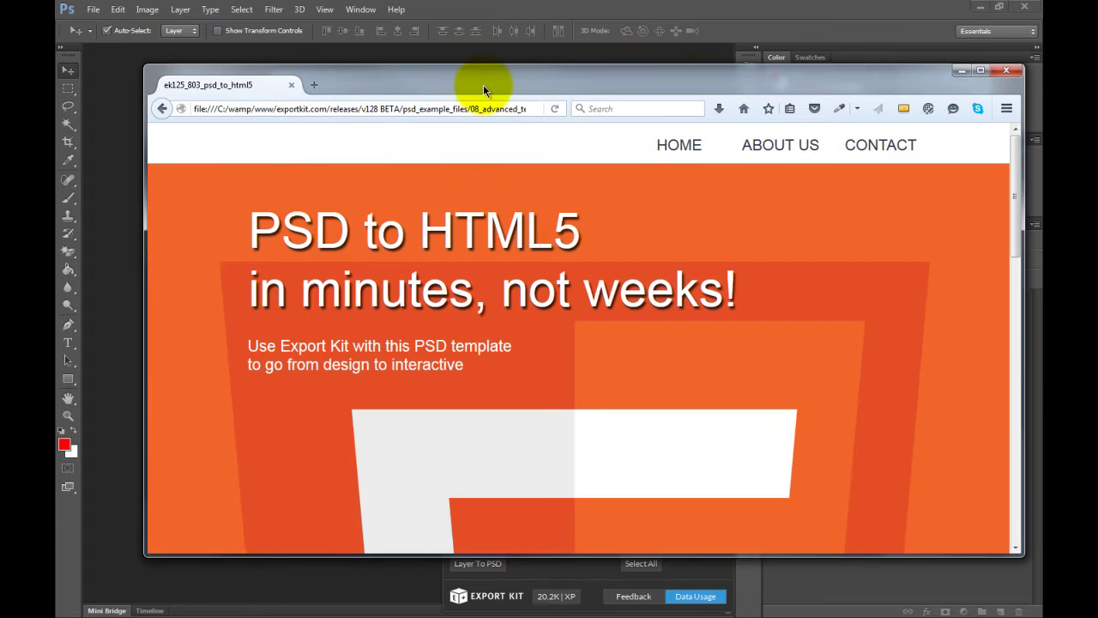
{"action": "left_click_drag", "start_coordinate": [485, 87], "coordinate": [481, 2]}
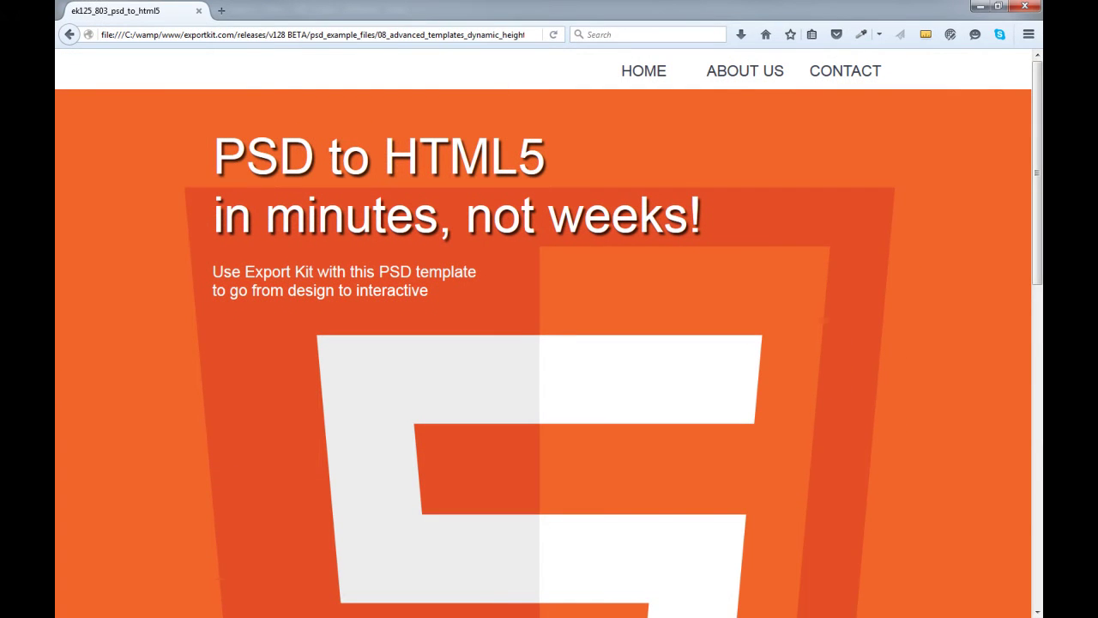
- Open ek125_803_psd_to_html5.psd in Photoshop by dropping it from its folder
{"action": "key", "text": "alt+Tab"}
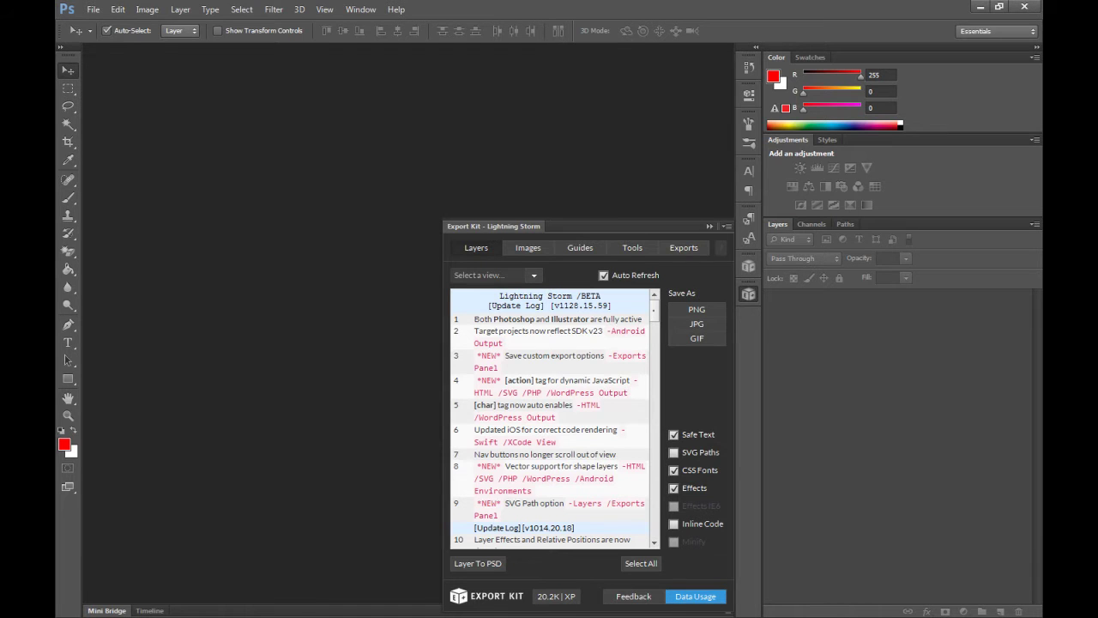
{"action": "key", "text": "alt+Tab"}
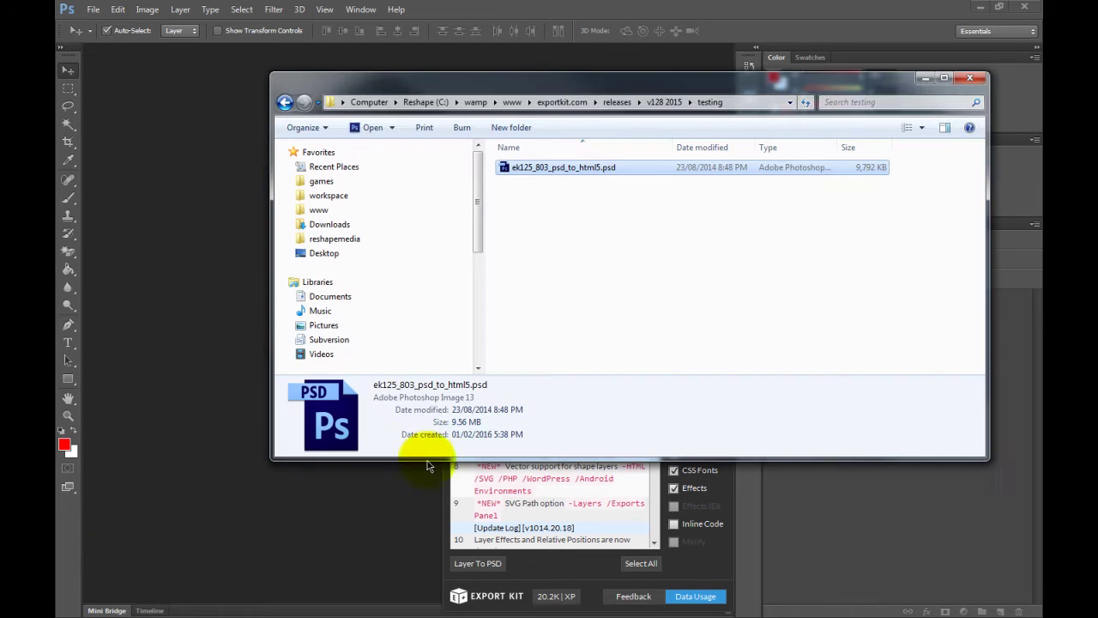
{"action": "left_click", "coordinate": [658, 275]}
{"action": "left_click_drag", "start_coordinate": [577, 169], "coordinate": [165, 214]}
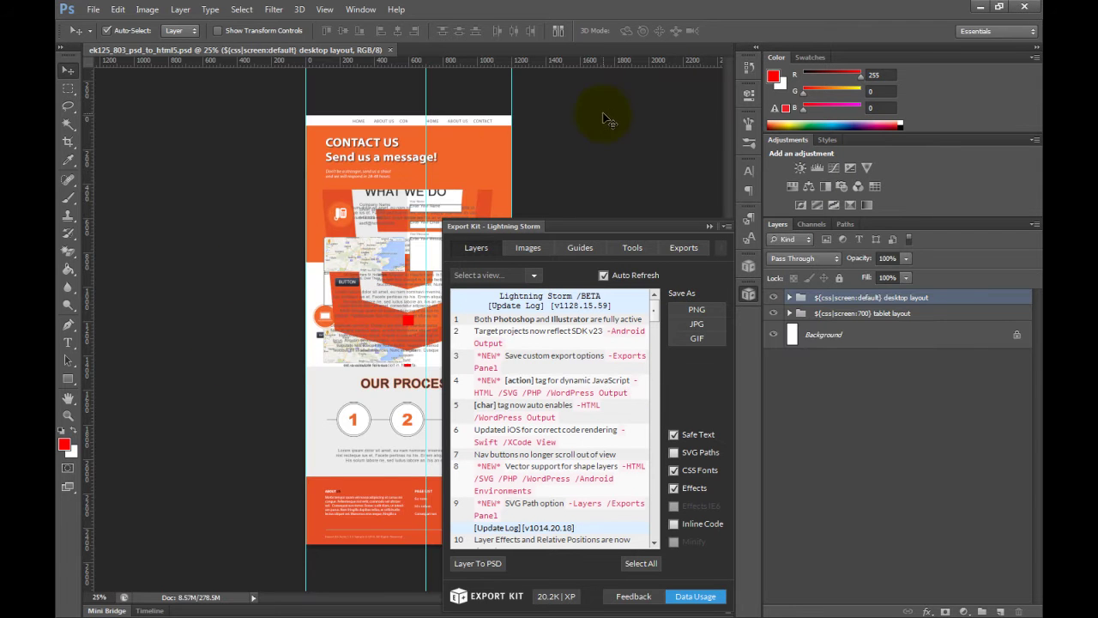
- Export as HTML5 with Customize, Responsive CSS, Images and Page Tags enabled
{"action": "left_click", "coordinate": [685, 248]}
{"action": "left_click", "coordinate": [566, 281]}
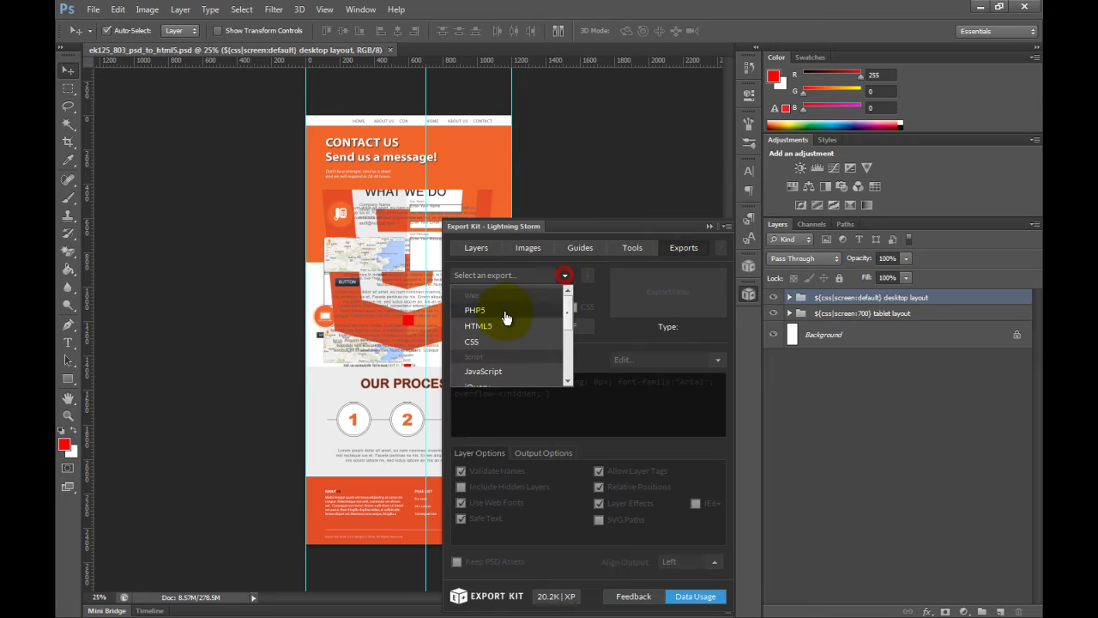
{"action": "left_click", "coordinate": [503, 336]}
{"action": "left_click", "coordinate": [456, 361]}
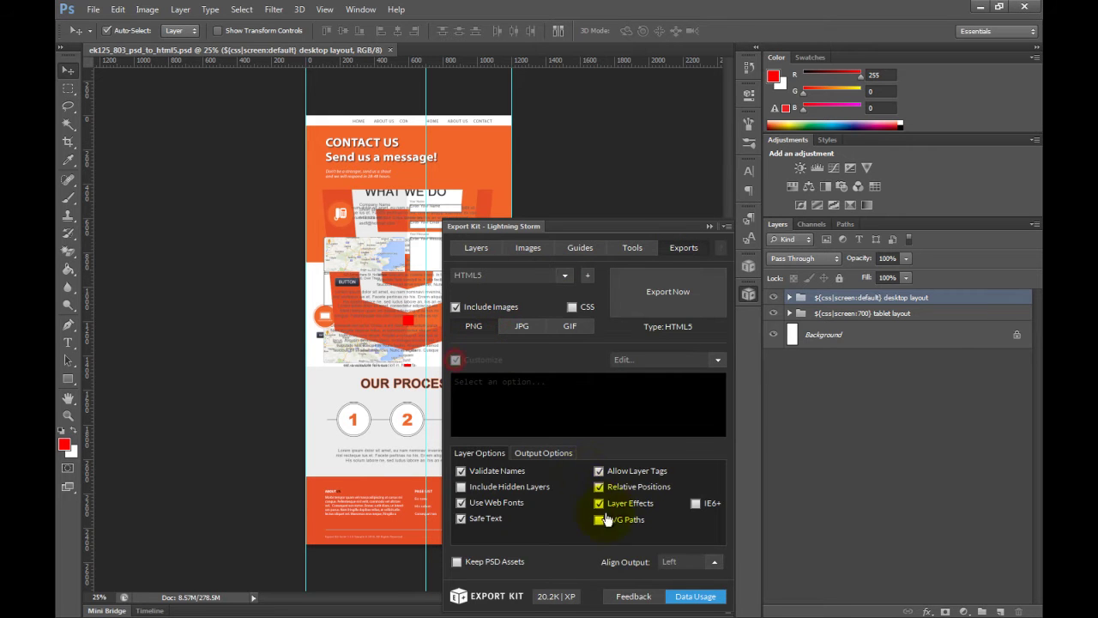
{"action": "left_click", "coordinate": [544, 453]}
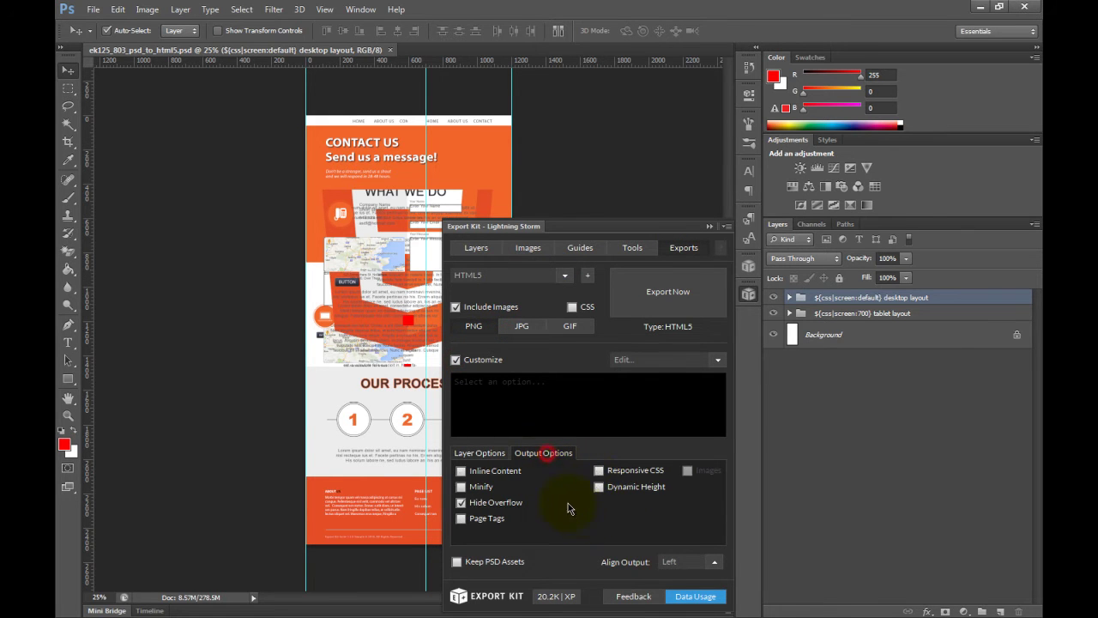
{"action": "left_click", "coordinate": [601, 474]}
{"action": "left_click", "coordinate": [687, 470]}
{"action": "left_click", "coordinate": [461, 522]}
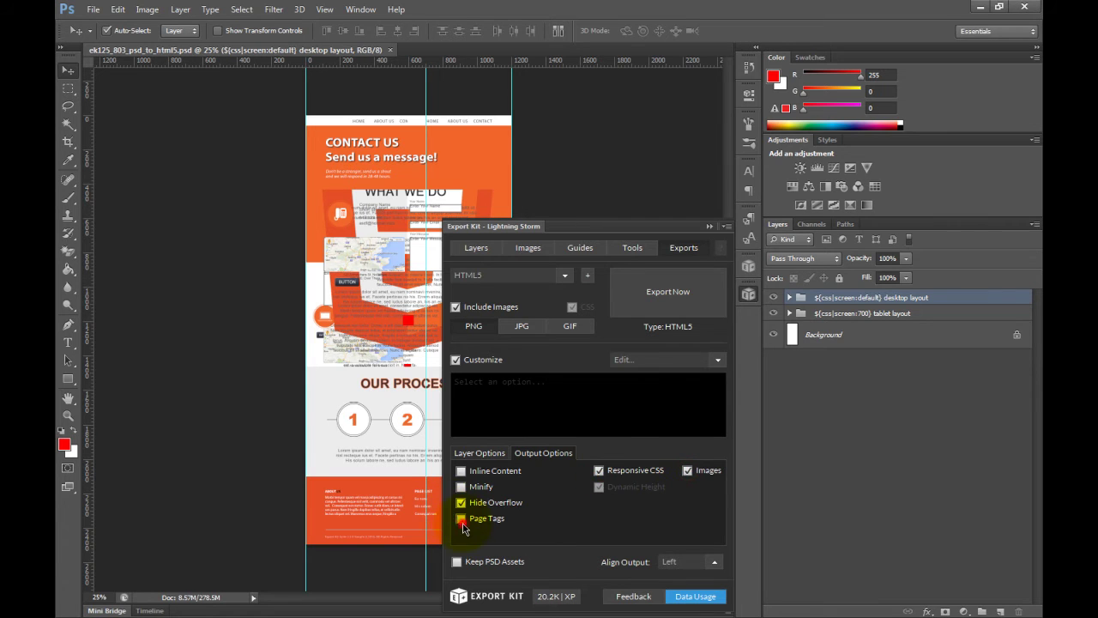
{"action": "left_click", "coordinate": [688, 299]}
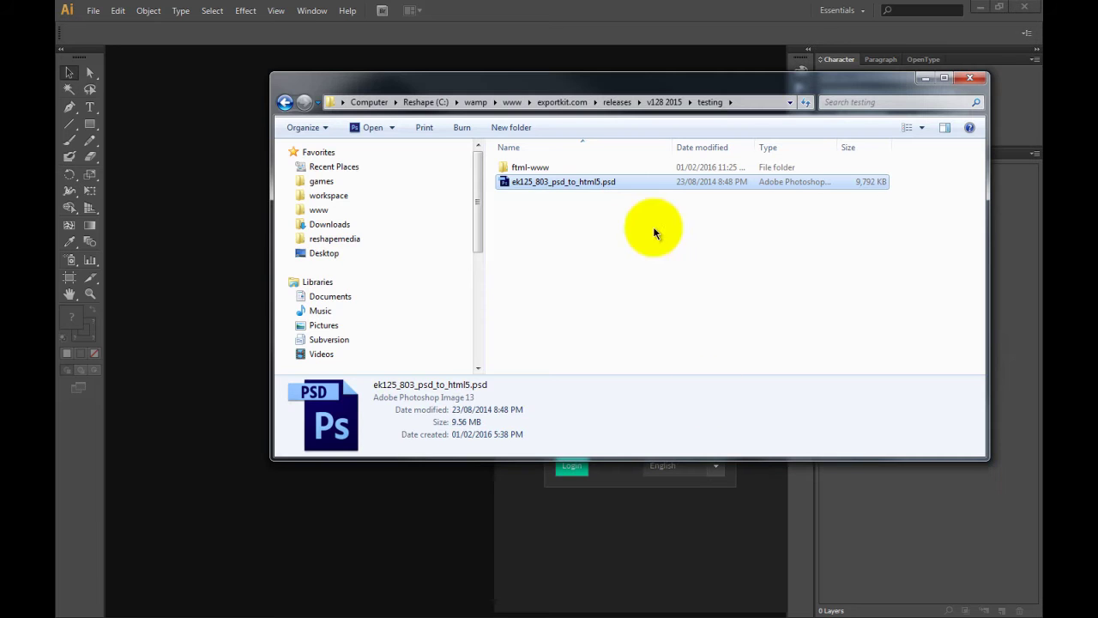
- Import ek125_803_psd_to_html5.psd into Illustrator with layers converted to objects and hidden layers included
{"action": "left_click", "coordinate": [577, 214]}
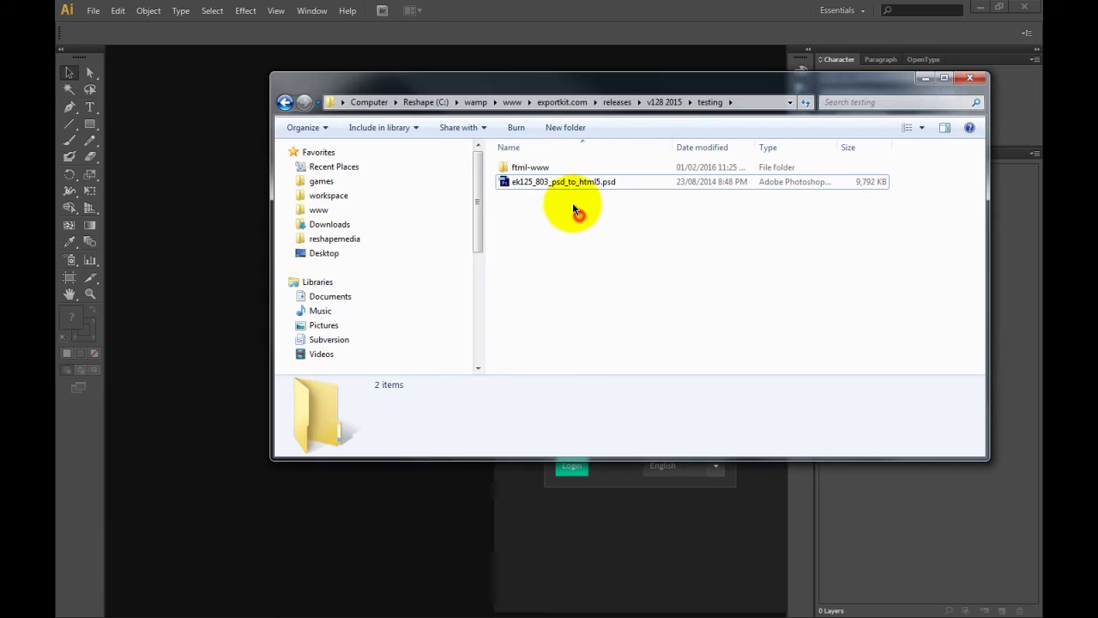
{"action": "left_click_drag", "start_coordinate": [562, 182], "coordinate": [214, 228]}
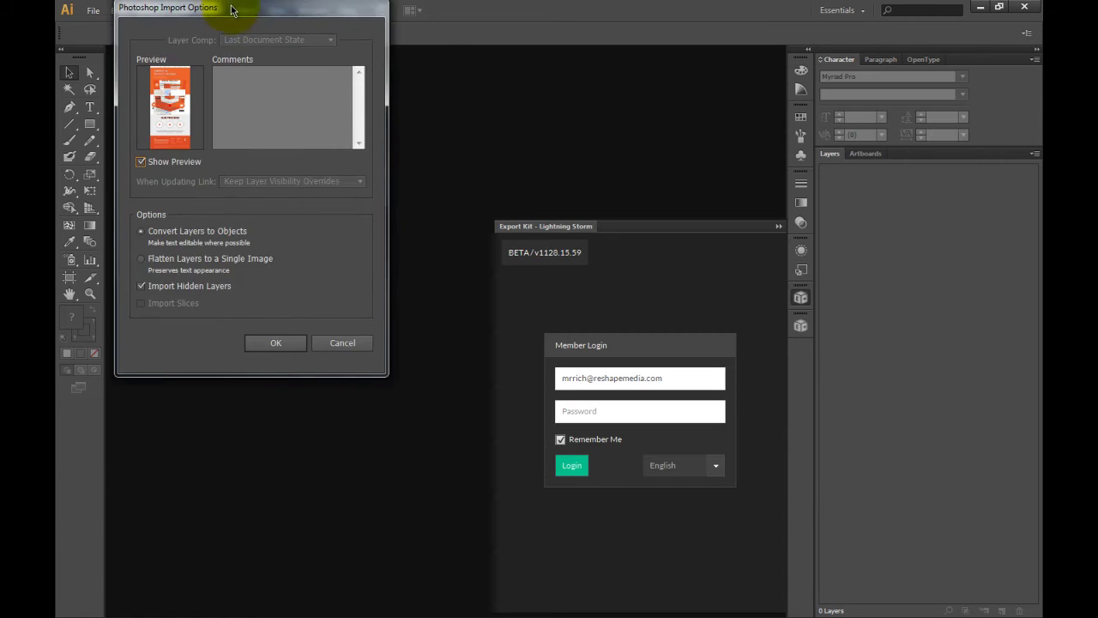
{"action": "left_click_drag", "start_coordinate": [233, 8], "coordinate": [269, 44]}
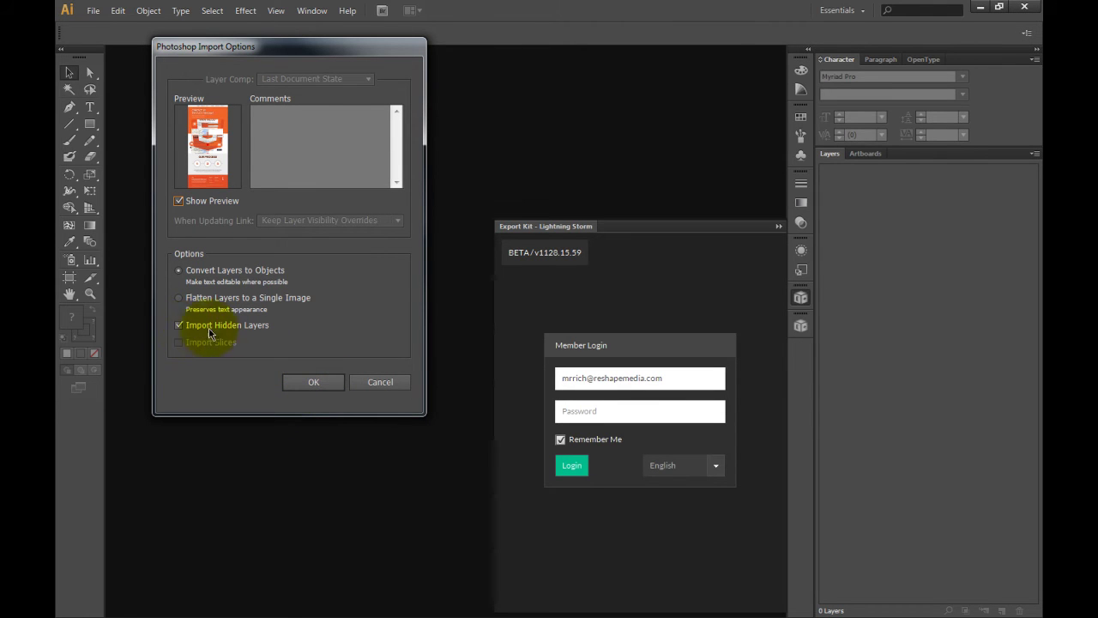
{"action": "left_click", "coordinate": [316, 384]}
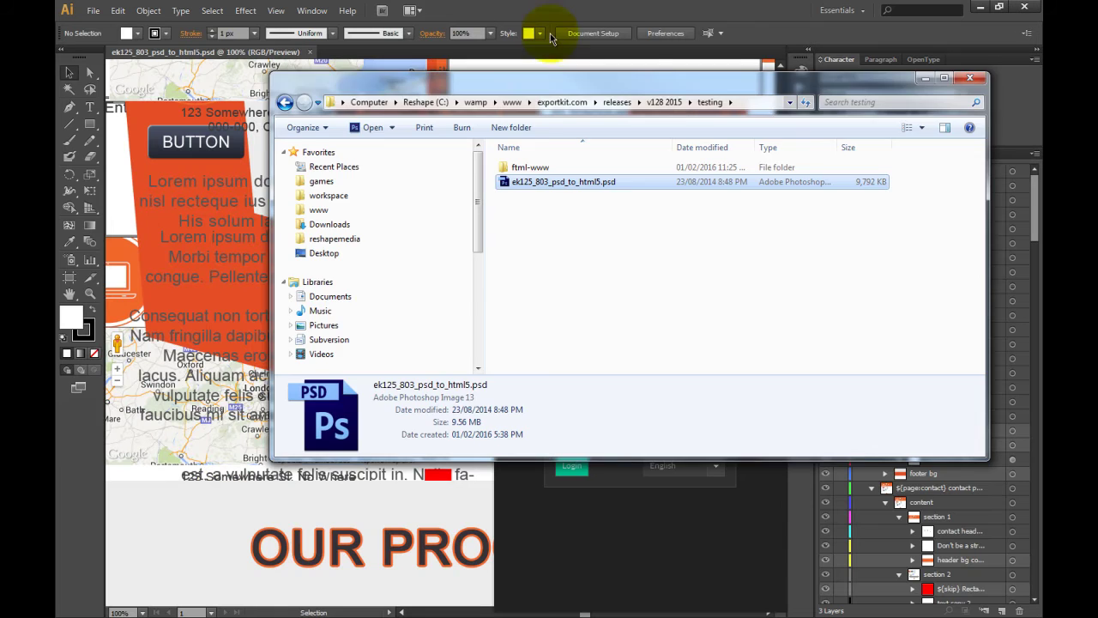
- Review the ${page:index}, ${page:about_us} and ${page:contact} layer groups against the layout artwork
{"action": "left_click", "coordinate": [563, 10]}
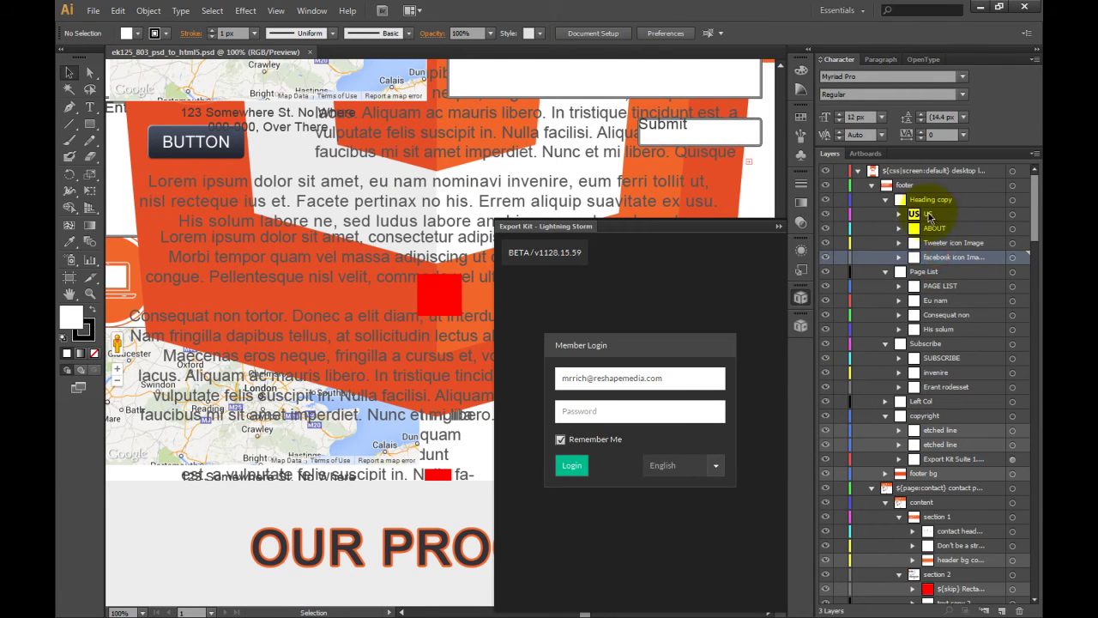
{"action": "scroll", "coordinate": [931, 258], "scroll_direction": "down", "scroll_amount": 4}
{"action": "scroll", "coordinate": [966, 373], "scroll_direction": "down", "scroll_amount": 6}
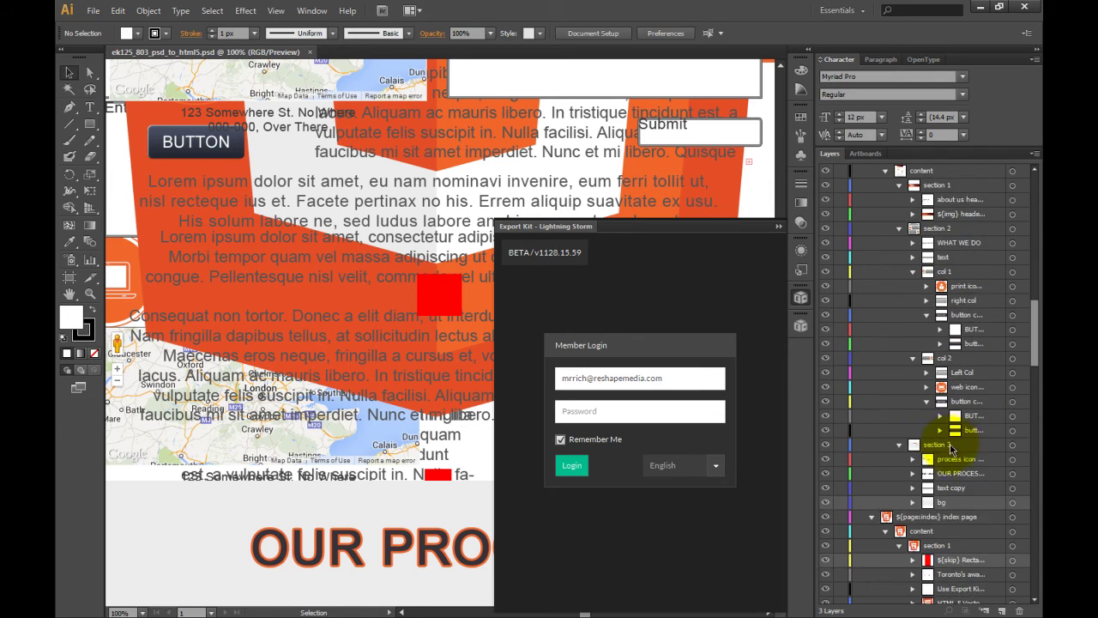
{"action": "scroll", "coordinate": [946, 456], "scroll_direction": "up", "scroll_amount": 5}
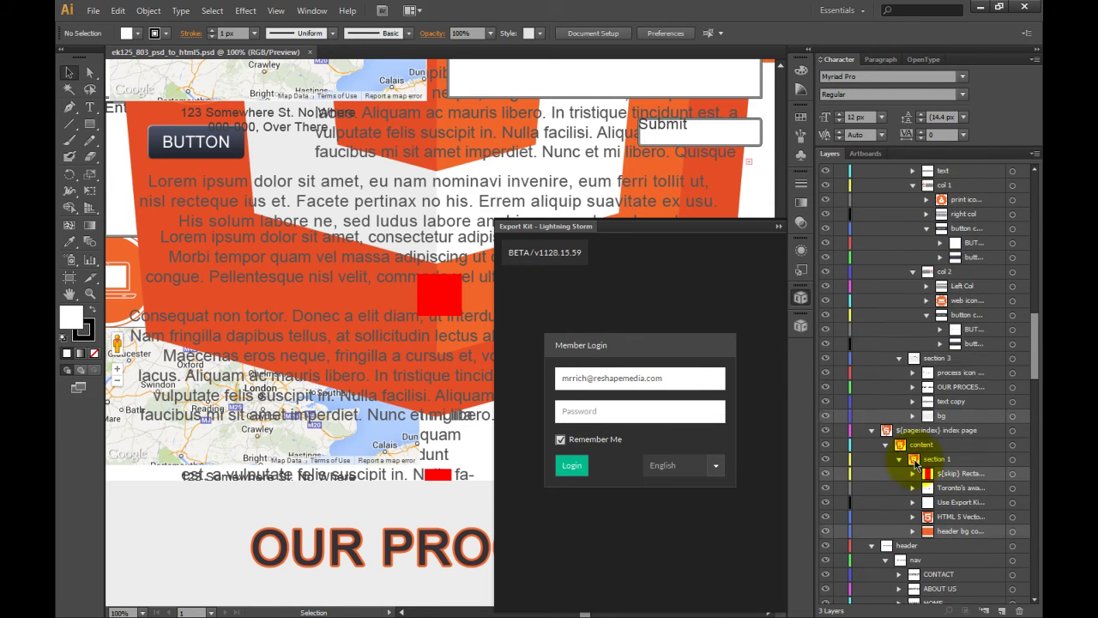
{"action": "scroll", "coordinate": [916, 468], "scroll_direction": "up", "scroll_amount": 4}
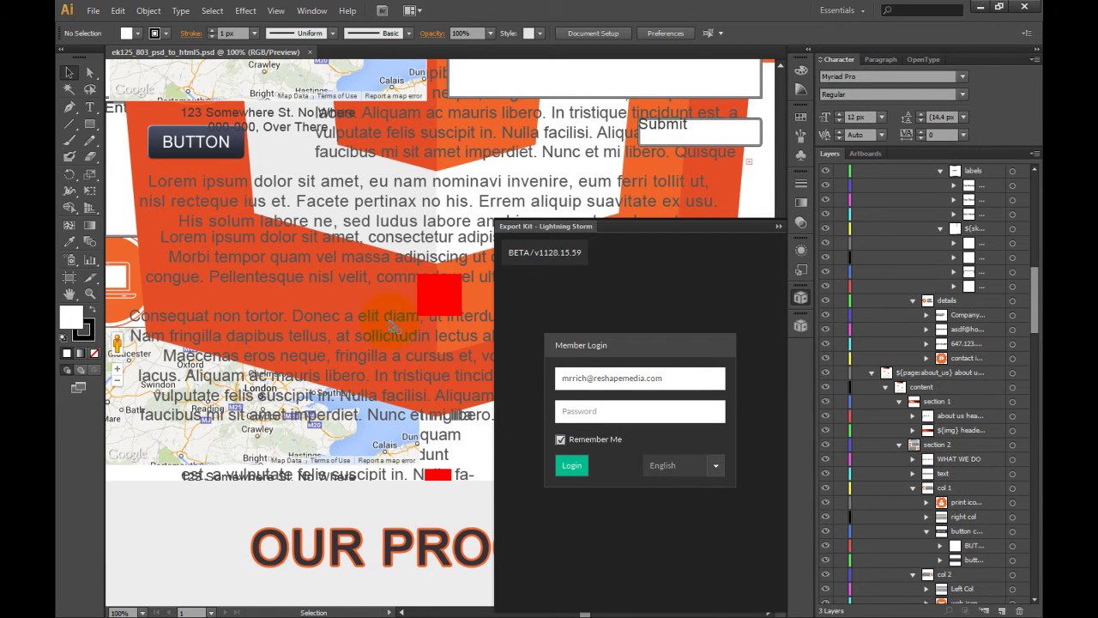
{"action": "left_click", "coordinate": [345, 351]}
{"action": "scroll", "coordinate": [352, 356], "scroll_direction": "down", "scroll_amount": 4}
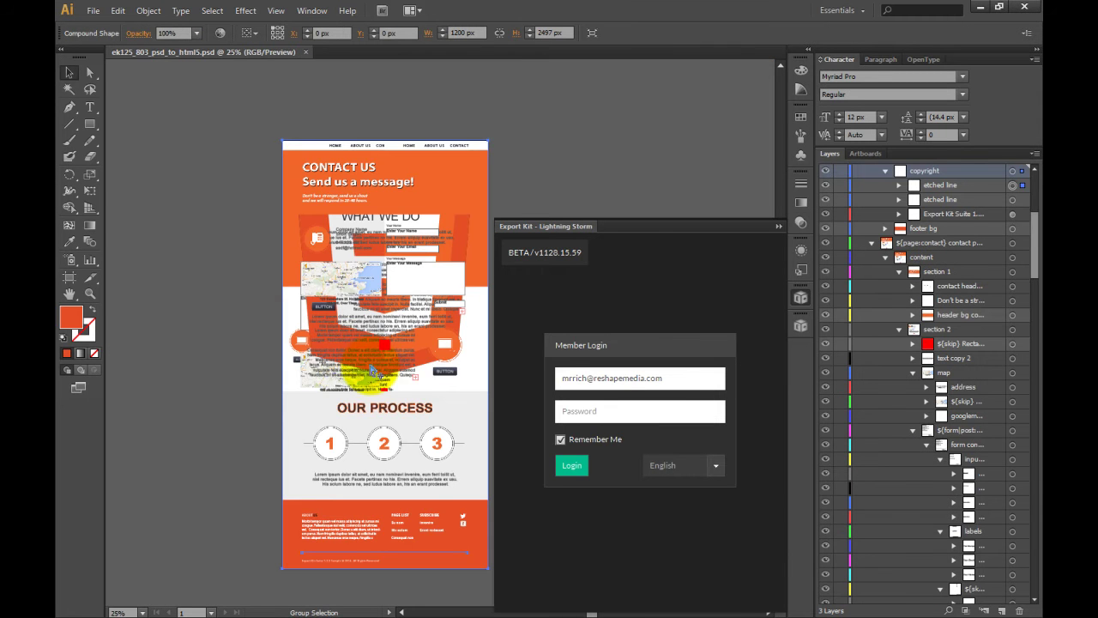
{"action": "scroll", "coordinate": [377, 369], "scroll_direction": "up", "scroll_amount": 1}
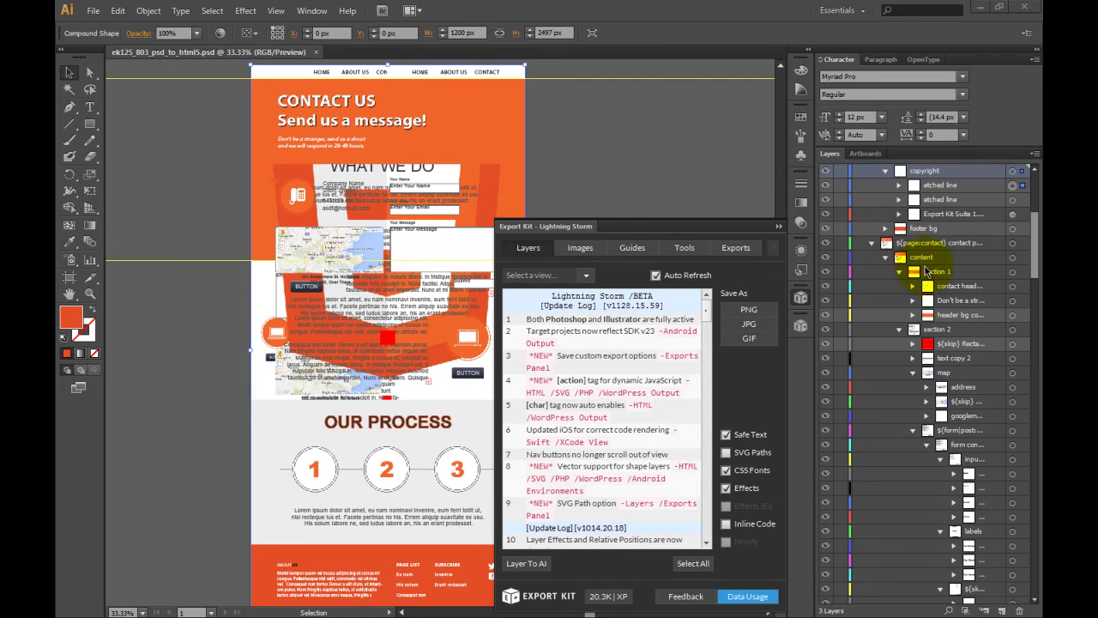
- Choose HTML5 as Export Kit's export type and inspect the layers in the map group
{"action": "left_click", "coordinate": [735, 248]}
{"action": "left_click", "coordinate": [618, 276]}
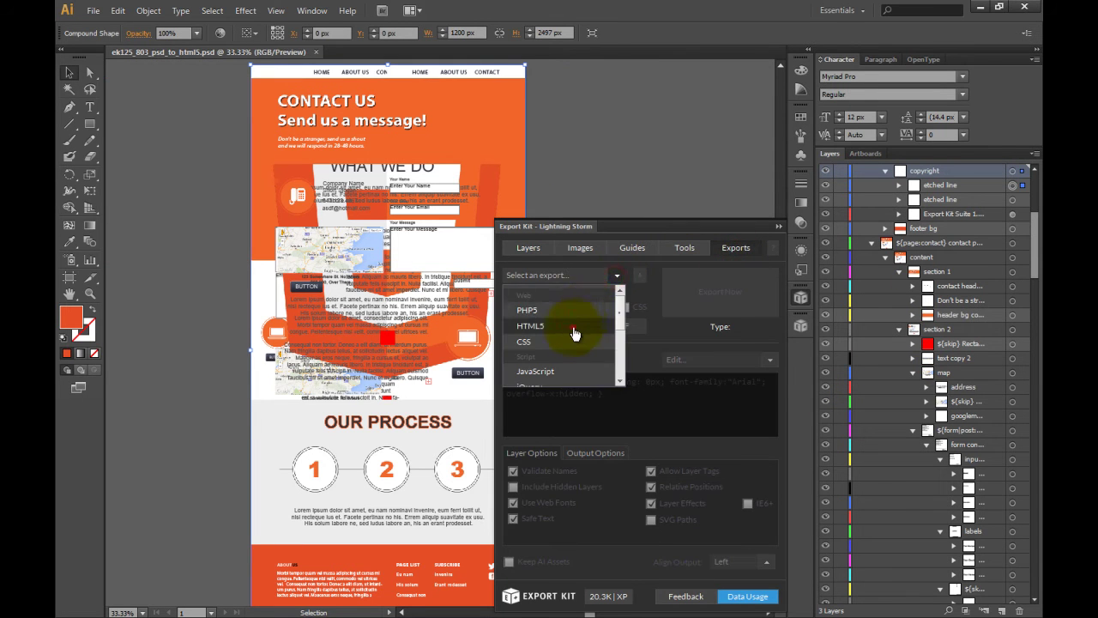
{"action": "left_click", "coordinate": [574, 328]}
{"action": "left_click", "coordinate": [963, 416]}
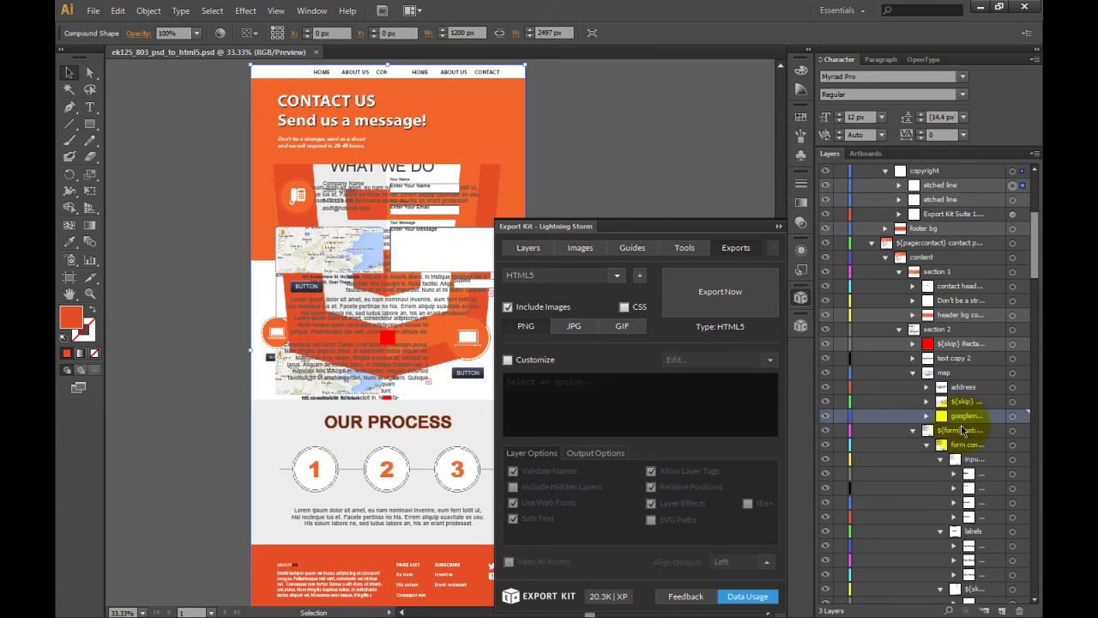
{"action": "scroll", "coordinate": [944, 455], "scroll_direction": "down", "scroll_amount": 3}
{"action": "scroll", "coordinate": [940, 459], "scroll_direction": "down", "scroll_amount": 10}
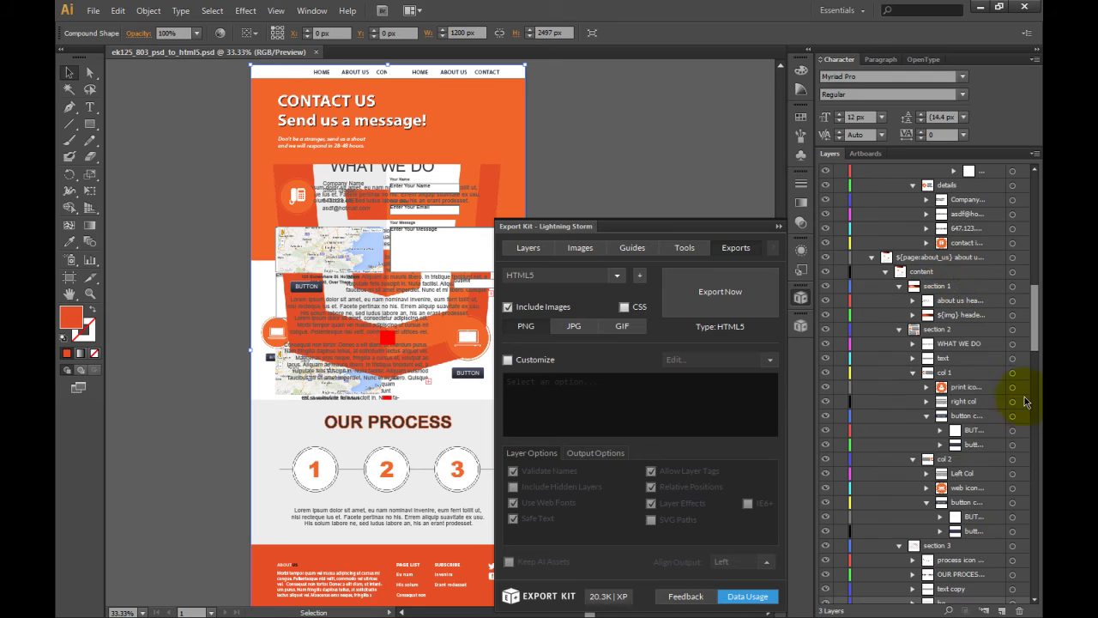
{"action": "scroll", "coordinate": [1035, 343], "scroll_direction": "down", "scroll_amount": 1}
- Drag the Background Image layer to the Layers panel trash and confirm the deletion
{"action": "left_click_drag", "start_coordinate": [1035, 343], "coordinate": [1022, 589]}
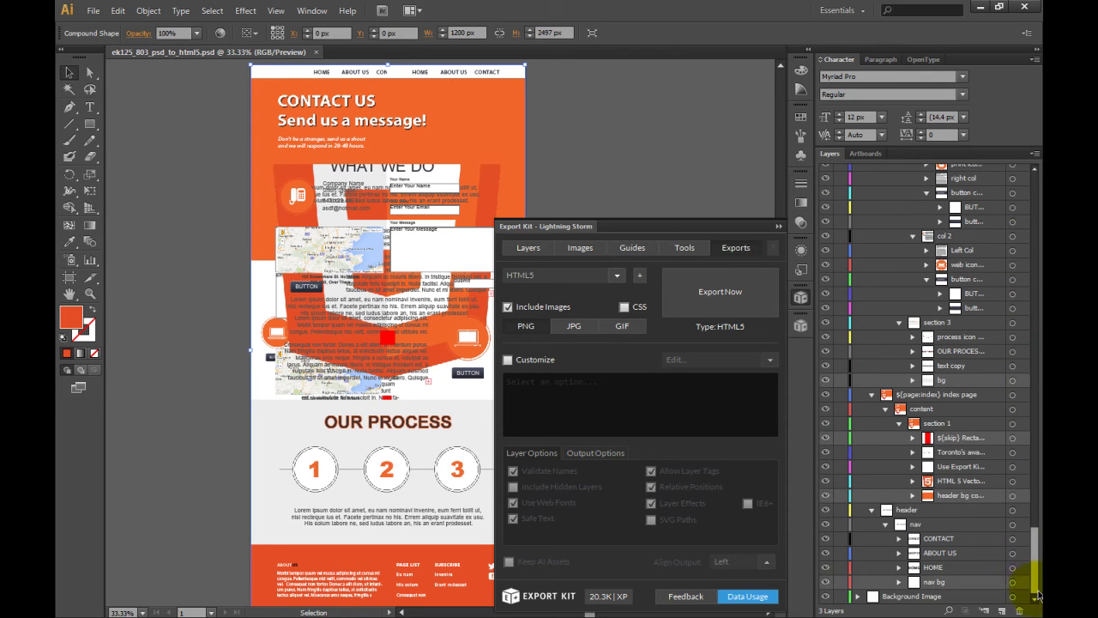
{"action": "left_click", "coordinate": [921, 601]}
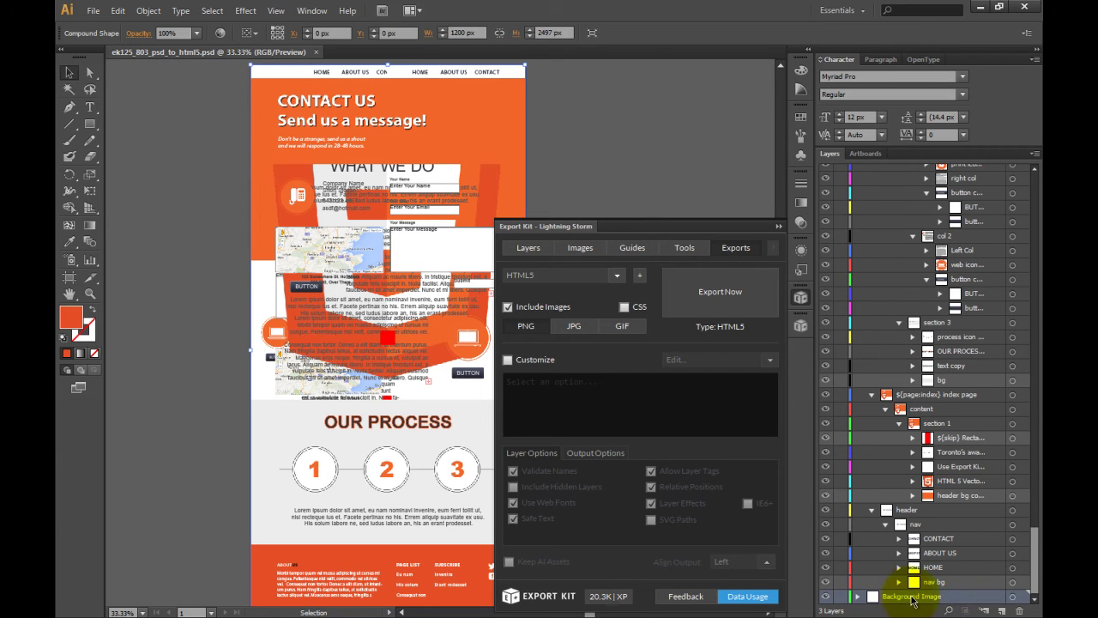
{"action": "left_click_drag", "start_coordinate": [912, 601], "coordinate": [1028, 612]}
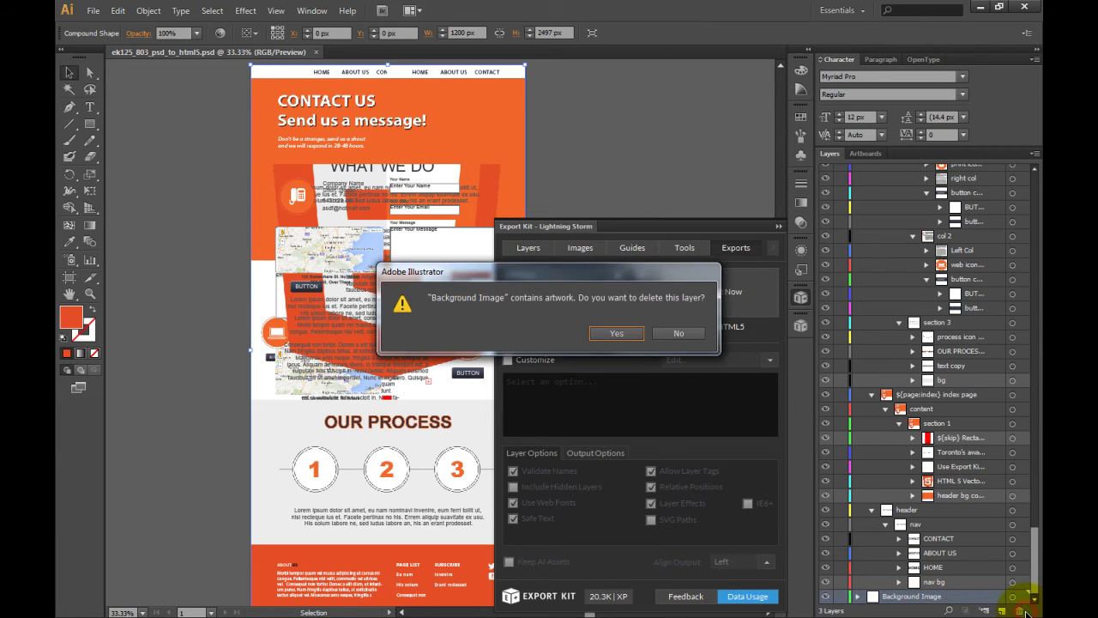
{"action": "left_click", "coordinate": [638, 336]}
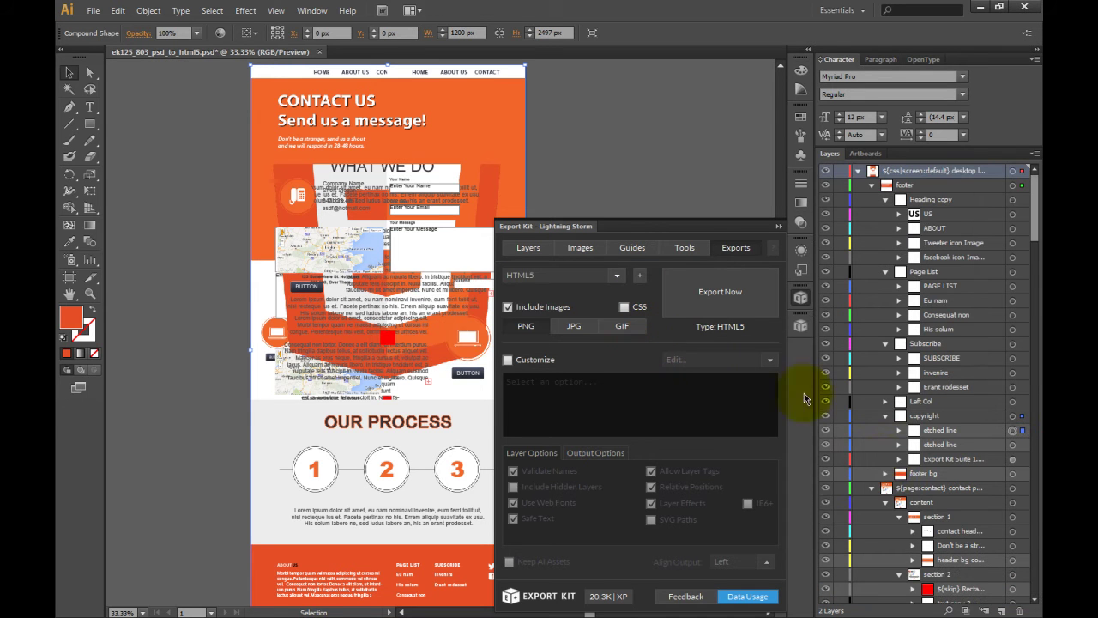
{"action": "left_click", "coordinate": [954, 445]}
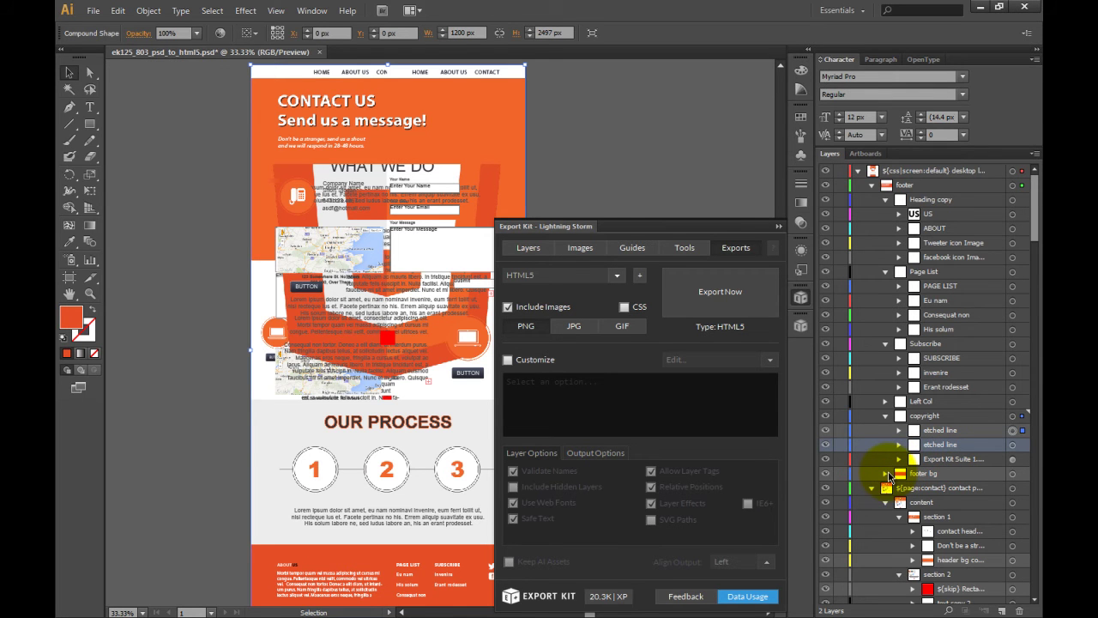
{"action": "scroll", "coordinate": [926, 478], "scroll_direction": "down", "scroll_amount": 5}
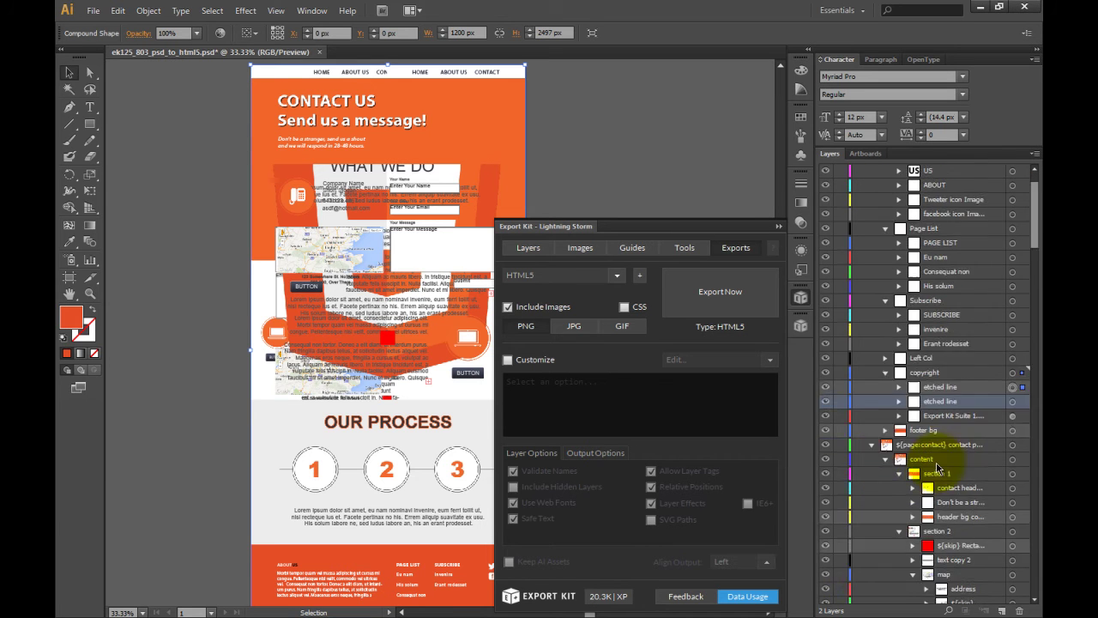
{"action": "left_click", "coordinate": [914, 459]}
{"action": "left_click", "coordinate": [941, 487]}
{"action": "scroll", "coordinate": [943, 474], "scroll_direction": "down", "scroll_amount": 1}
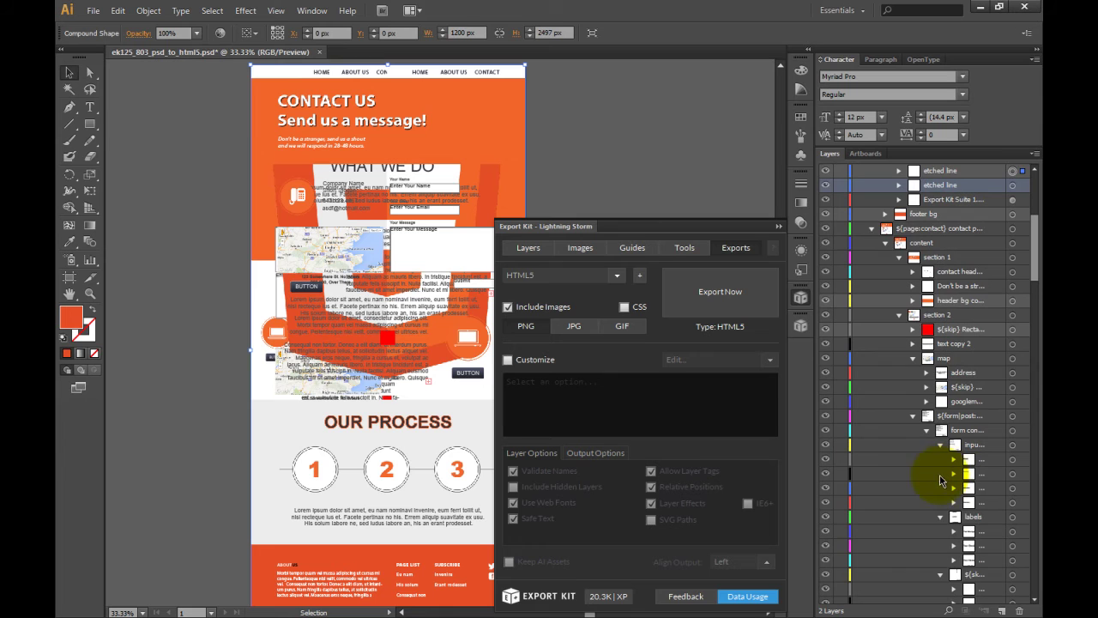
{"action": "scroll", "coordinate": [927, 493], "scroll_direction": "up", "scroll_amount": 1}
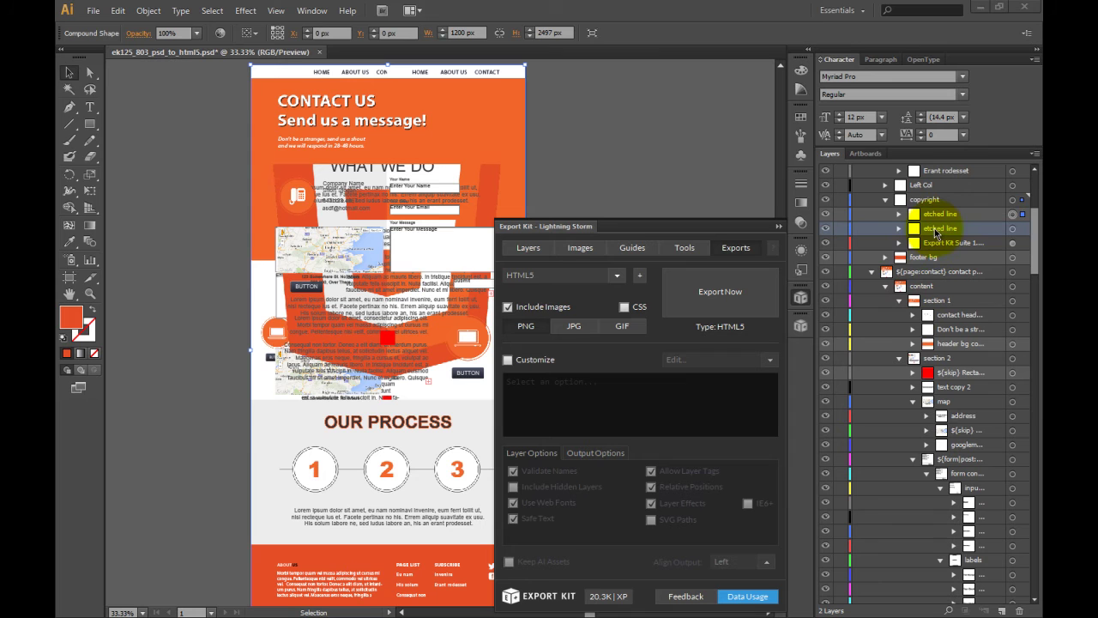
- Rename the first etched line layer to '${skip} etched line'
{"action": "left_click", "coordinate": [931, 216]}
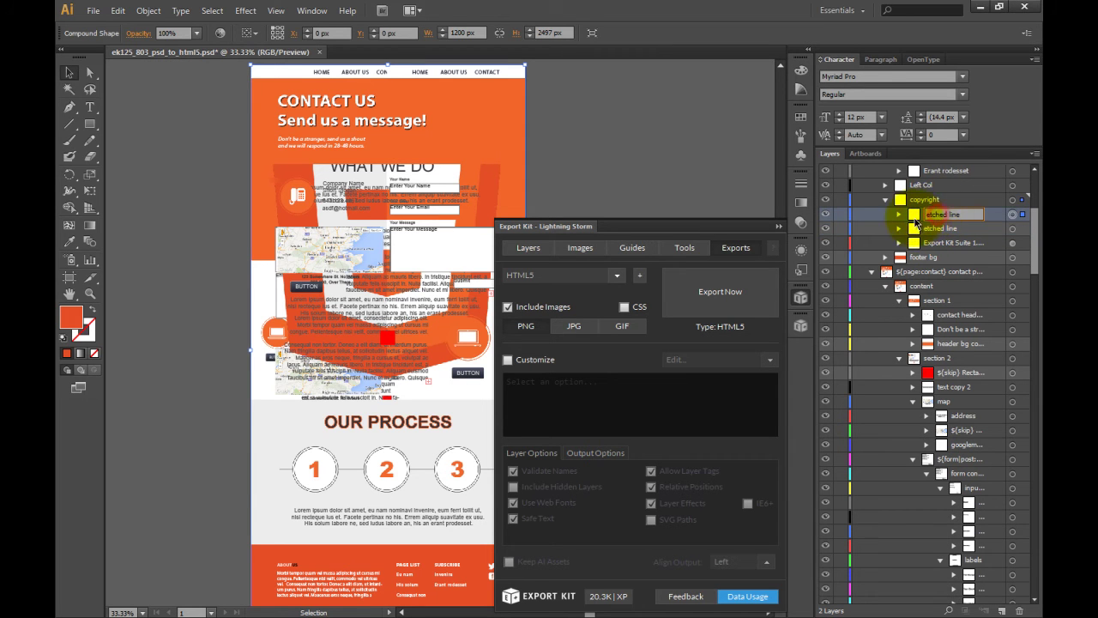
{"action": "left_click", "coordinate": [900, 215]}
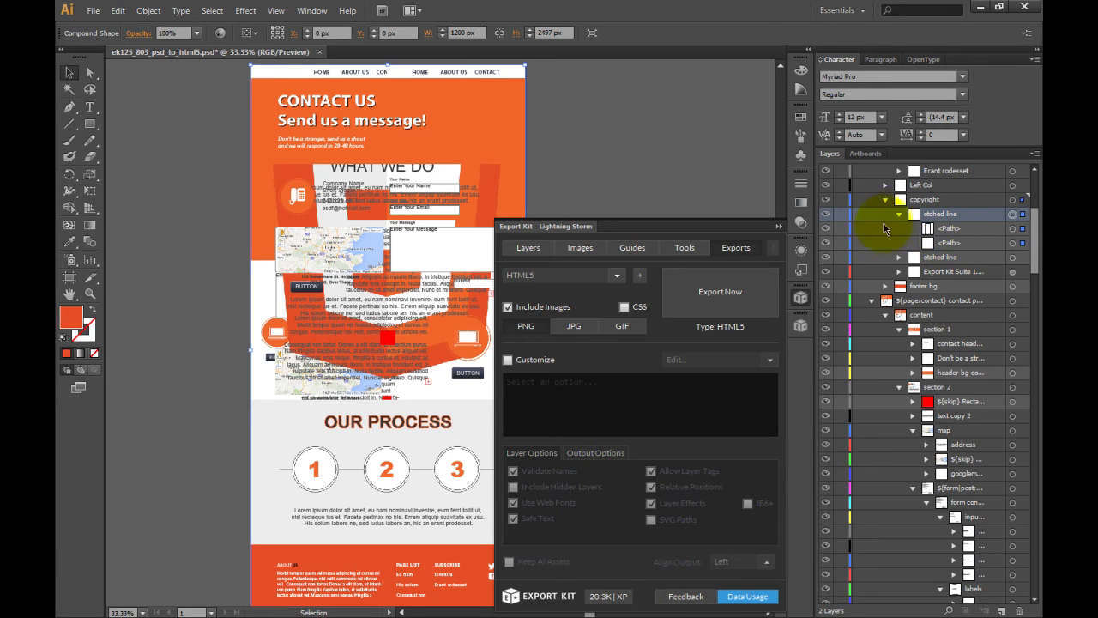
{"action": "left_click", "coordinate": [902, 221]}
{"action": "double_click", "coordinate": [938, 214]}
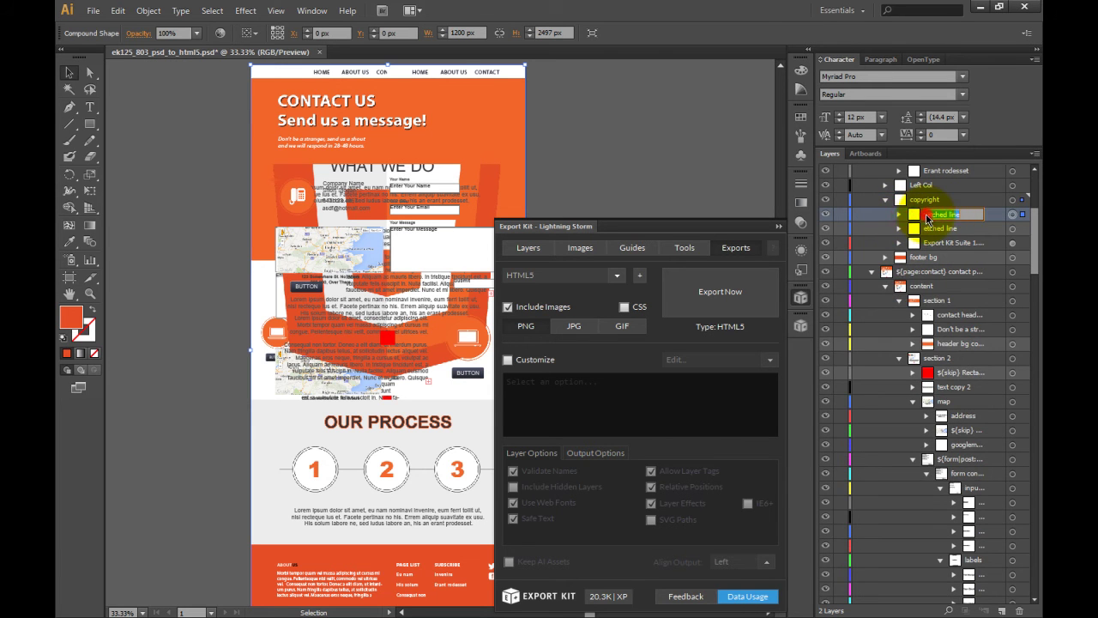
{"action": "type", "text": "${} "}
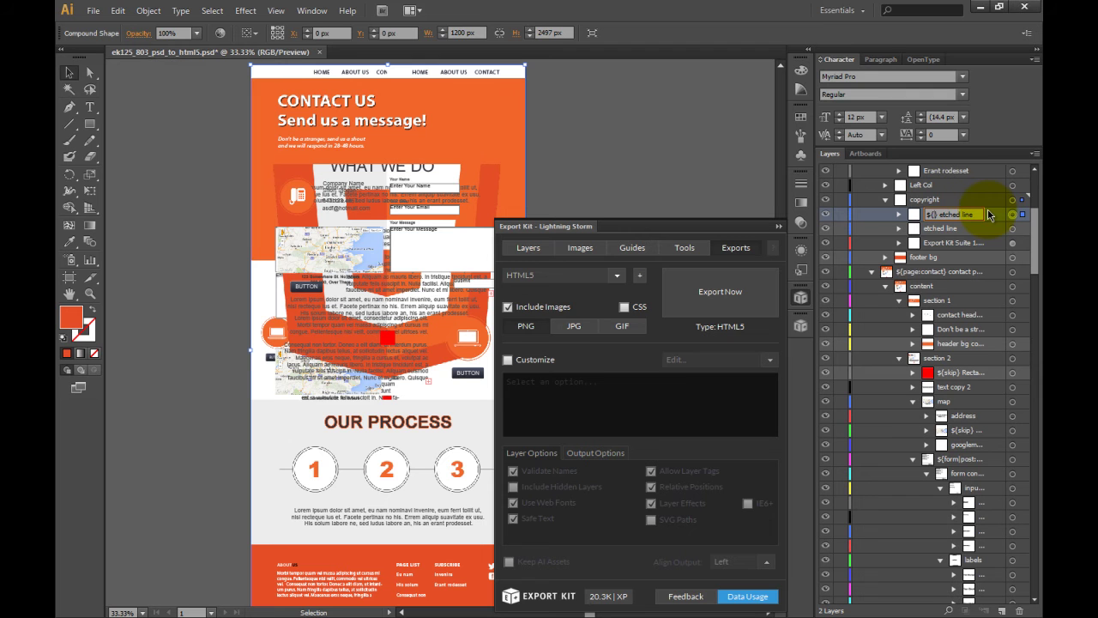
{"action": "type", "text": "skip"}
{"action": "key", "text": "Return"}
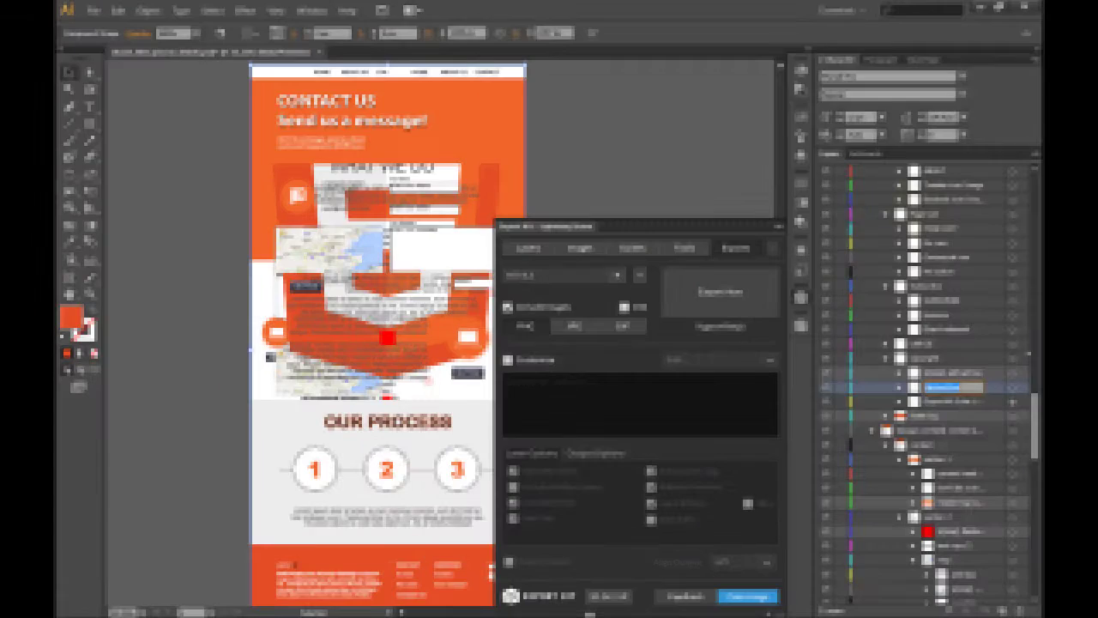
- Add the ${skip} tag to the second etched line layer and save as ek125_803_psd_to_html5.ai
{"action": "double_click", "coordinate": [963, 386]}
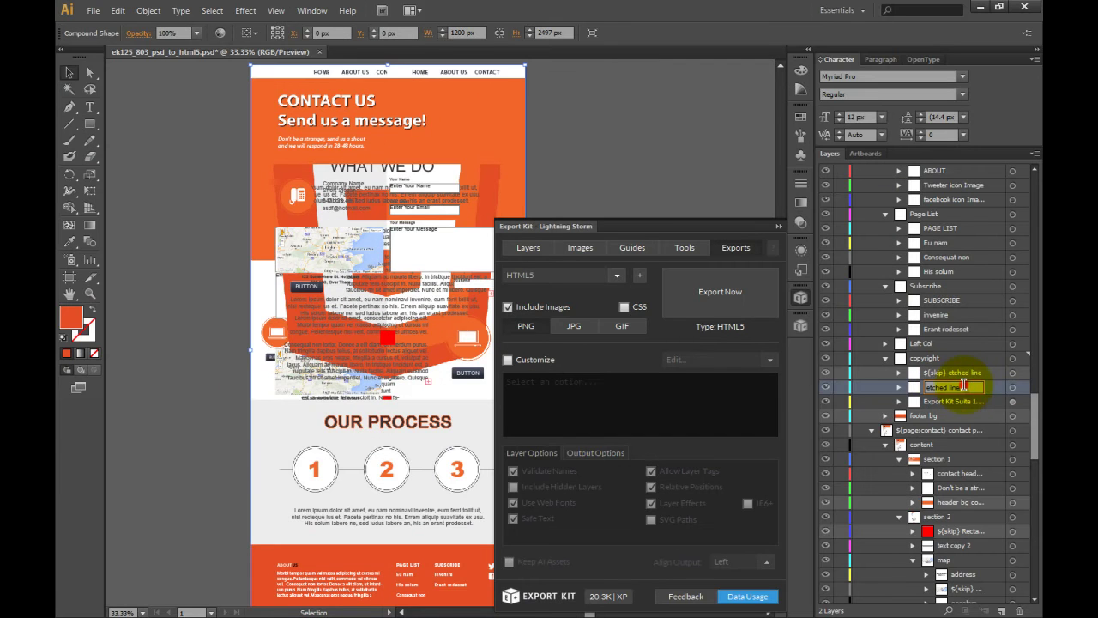
{"action": "type", "text": "${skip}"}
{"action": "key", "text": "Return"}
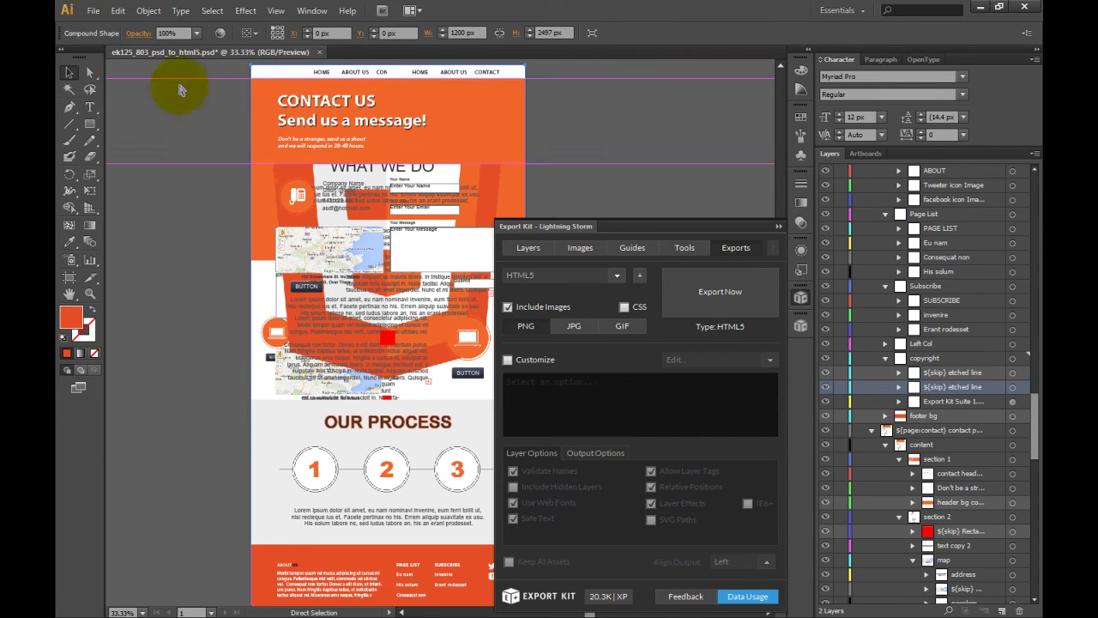
{"action": "key", "text": "ctrl+shift+s"}
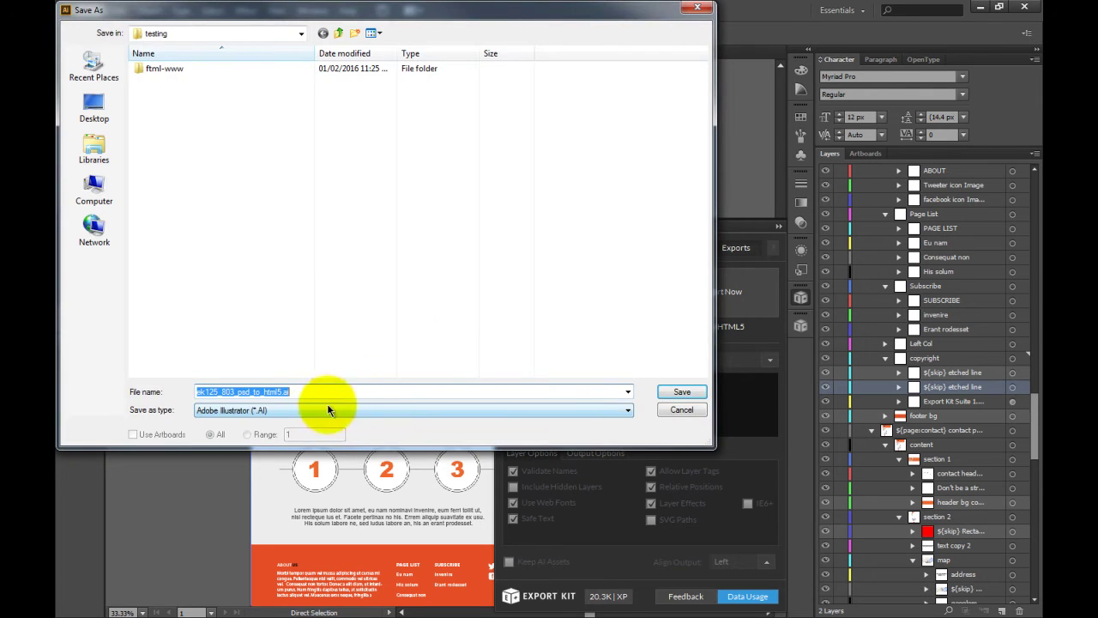
{"action": "left_click", "coordinate": [679, 392]}
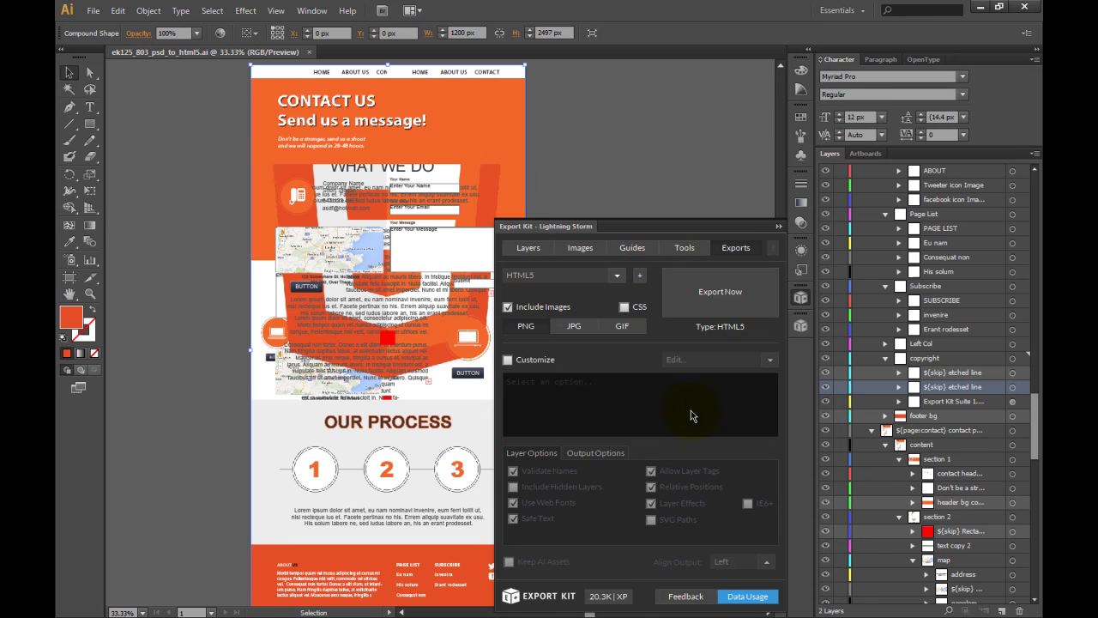
- Enable Customize with Responsive CSS, Images and Page Tags outputs, then run Export Now
{"action": "left_click", "coordinate": [507, 360]}
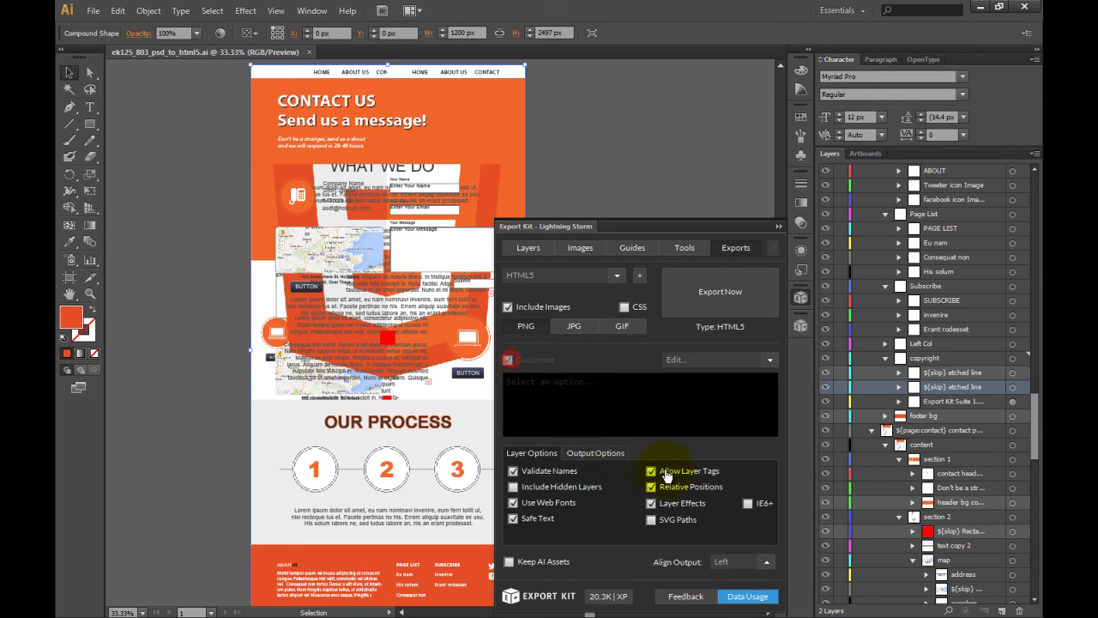
{"action": "left_click", "coordinate": [607, 453]}
{"action": "left_click", "coordinate": [651, 470]}
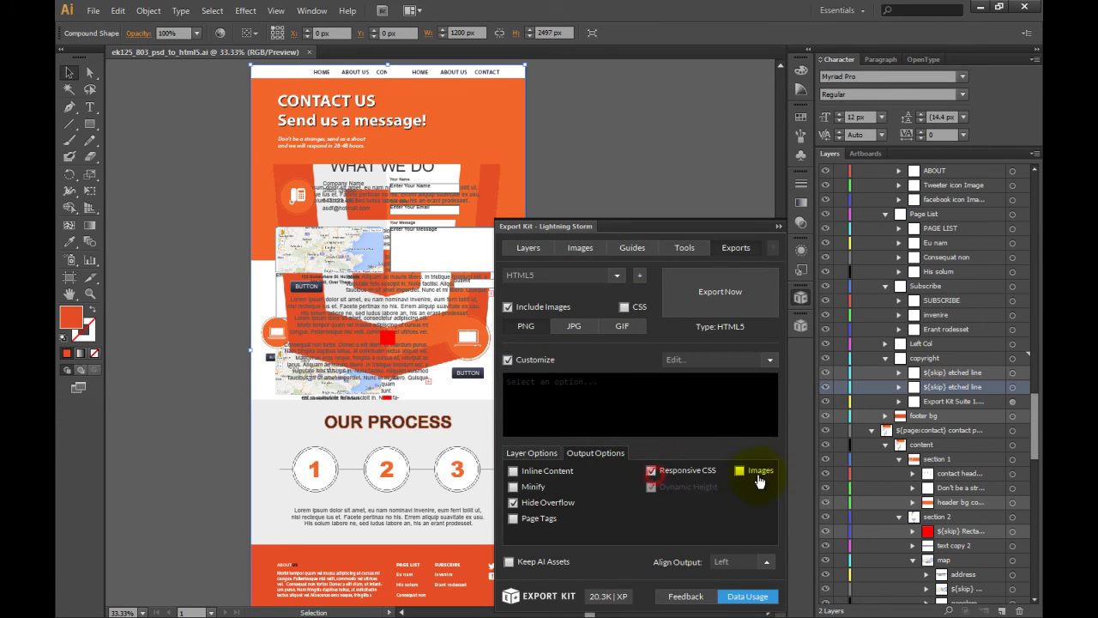
{"action": "left_click", "coordinate": [740, 471]}
{"action": "left_click", "coordinate": [516, 520]}
{"action": "left_click", "coordinate": [691, 307]}
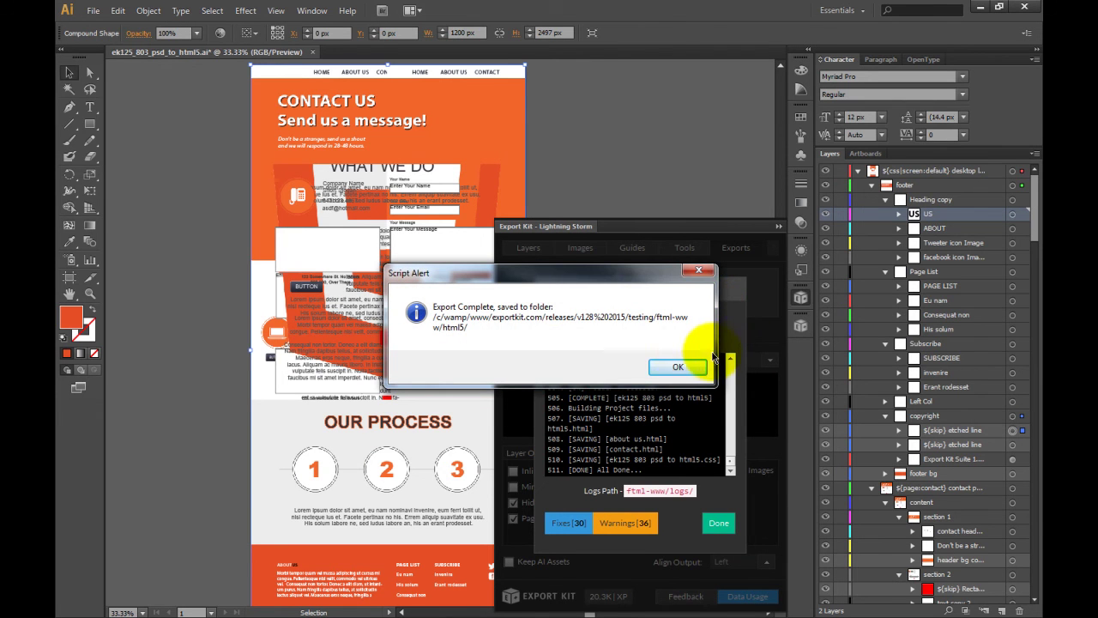
- Close the Script Alert to reveal the export log of 170 layers
{"action": "left_click", "coordinate": [685, 367]}
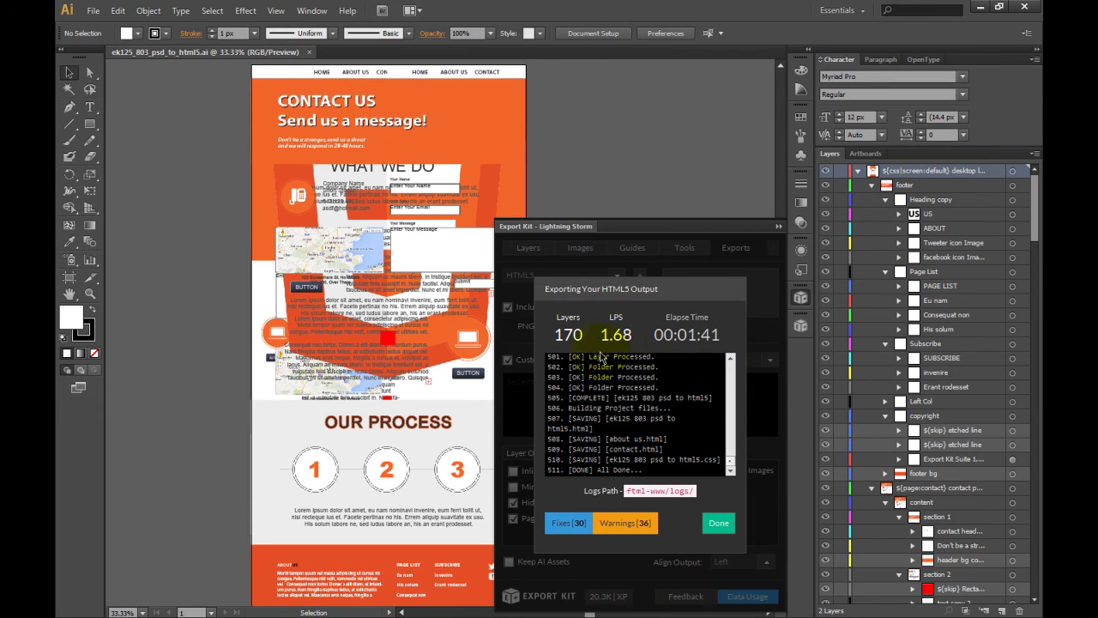